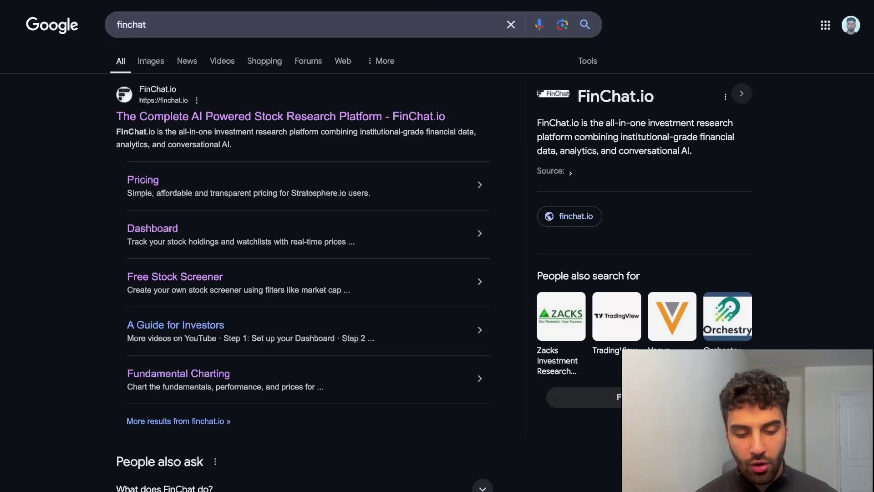
Step: Open FinChat.io, load Apple from Recent Searches, then go to the Charting workspace
left_click(188, 117)
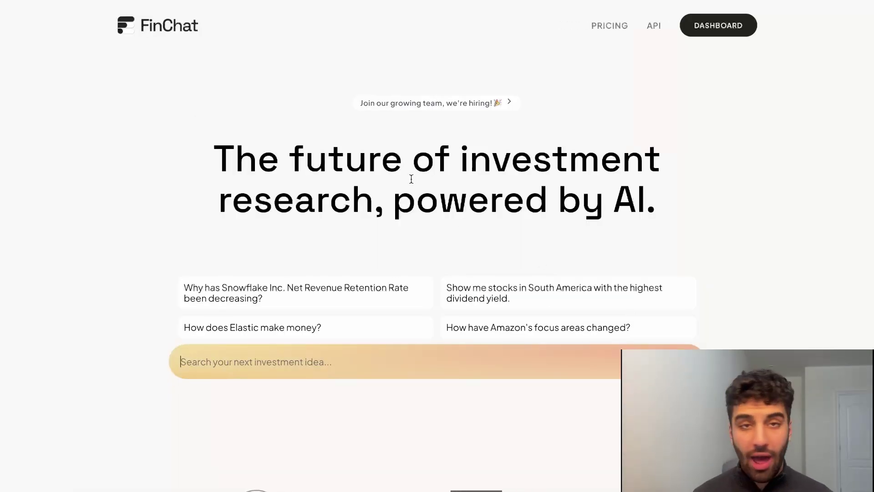
left_click(234, 360)
scroll(227, 365, "down", 5)
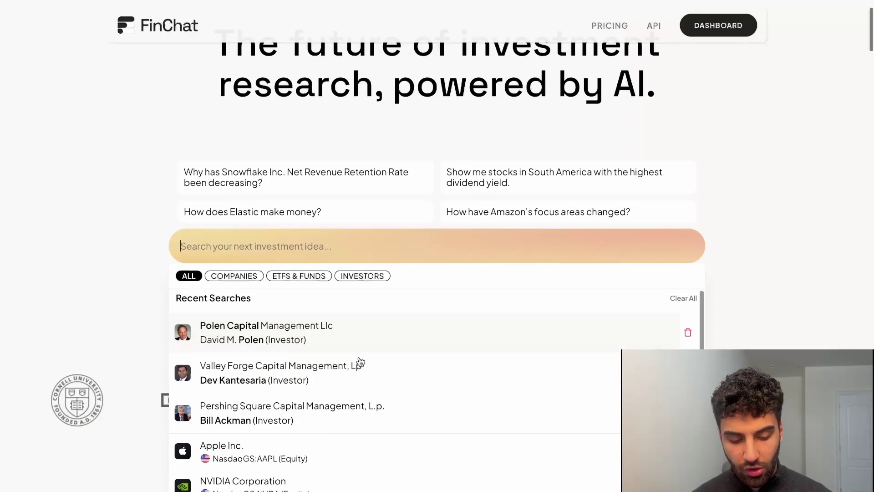
left_click(220, 370)
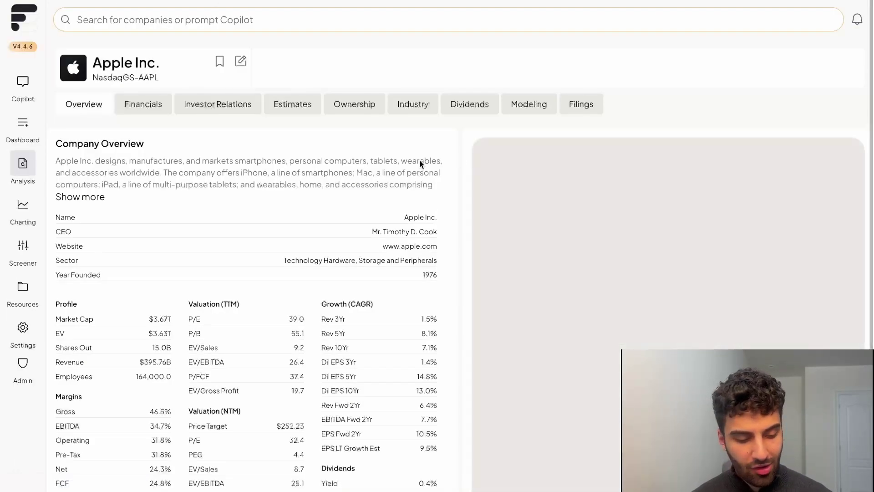
mouse_move(22, 167)
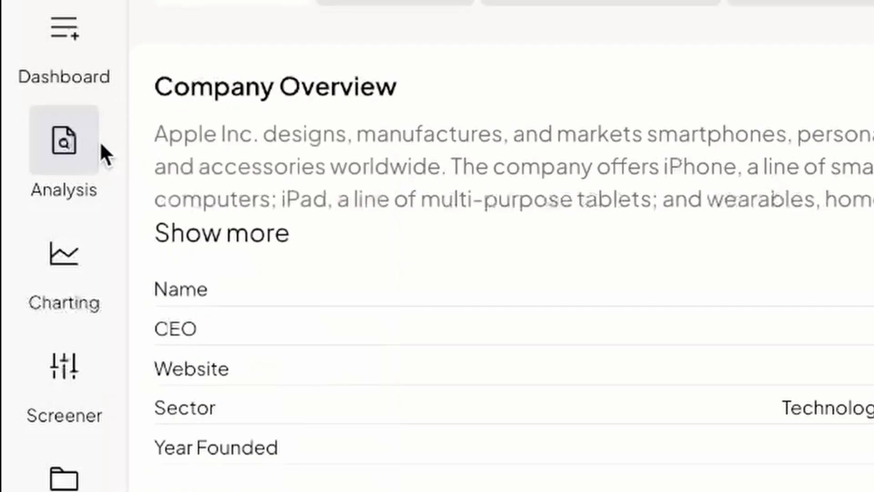
left_click(83, 265)
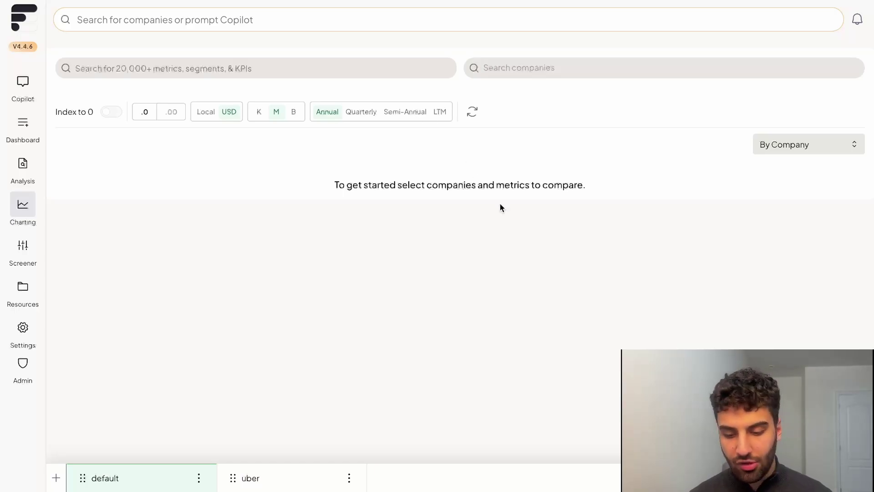
Step: Add Visa Inc. and Mastercard Incorporated as the companies to chart
left_click(486, 68)
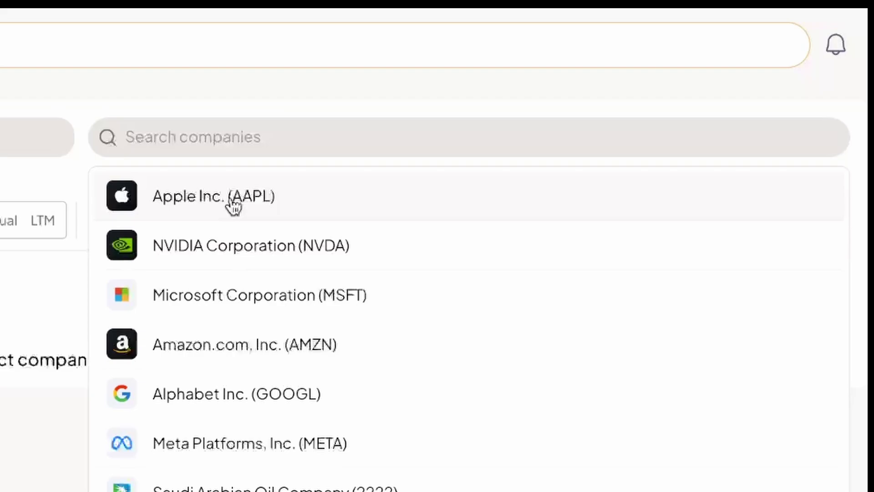
type("V")
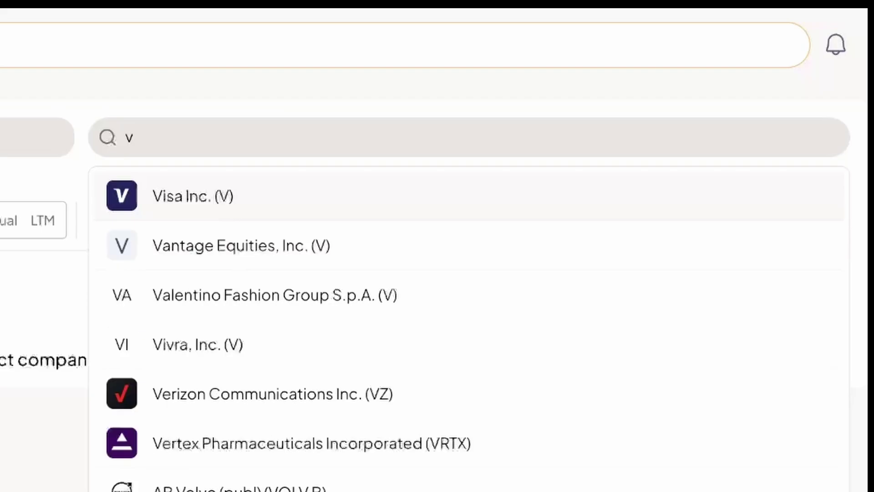
left_click(357, 191)
type("ma")
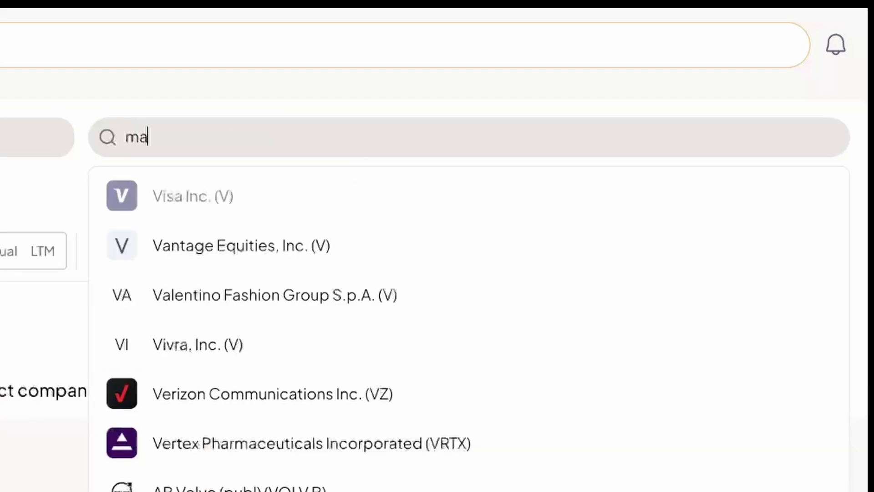
key("Return")
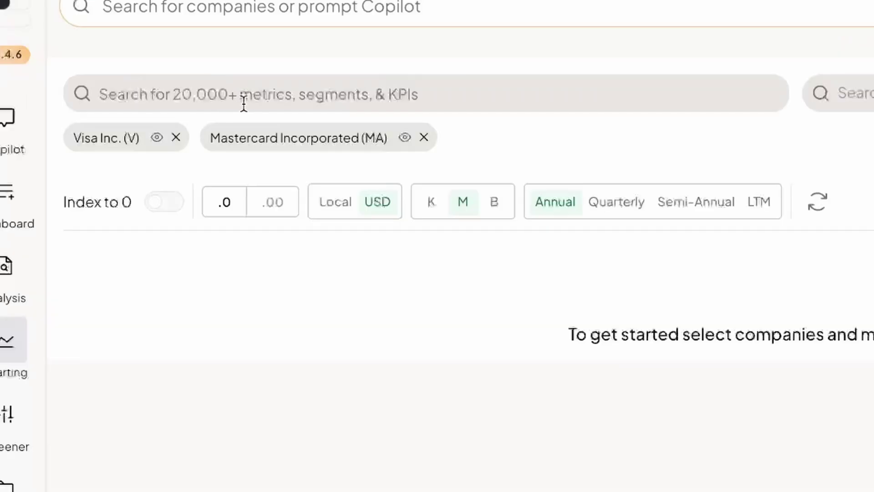
Step: Chart Total Revenues from the Popular Selections metrics for both companies
left_click(244, 103)
left_click(245, 94)
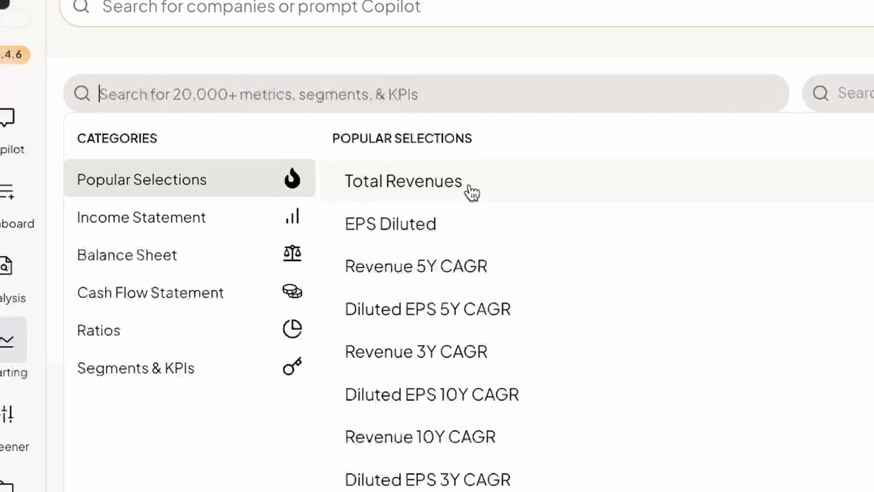
left_click(419, 189)
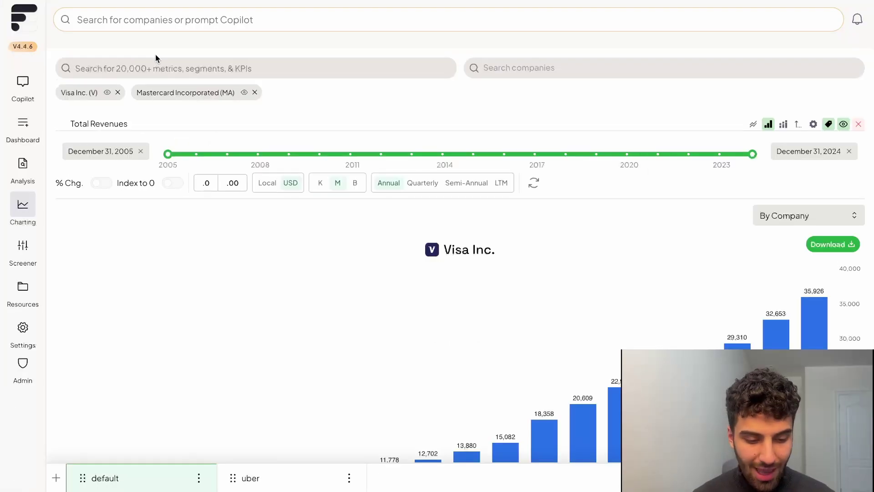
left_click(154, 68)
left_click(711, 91)
scroll(250, 296, "down", 3)
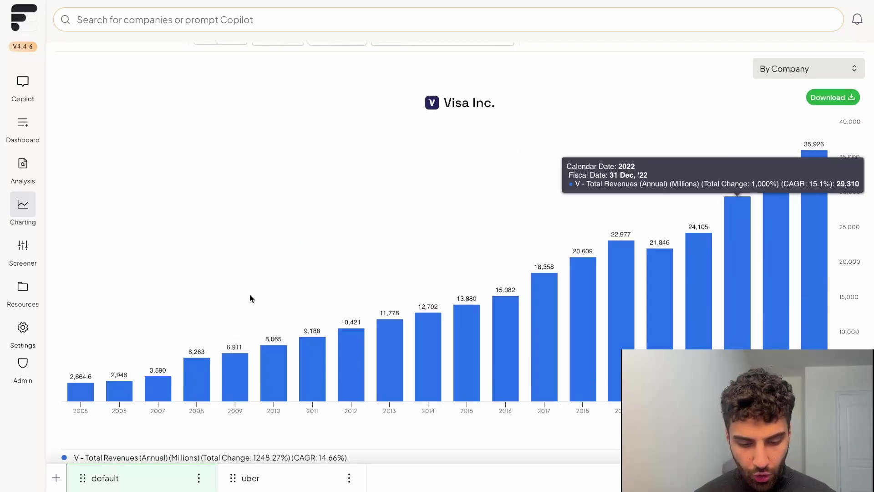
scroll(534, 310, "down", 10)
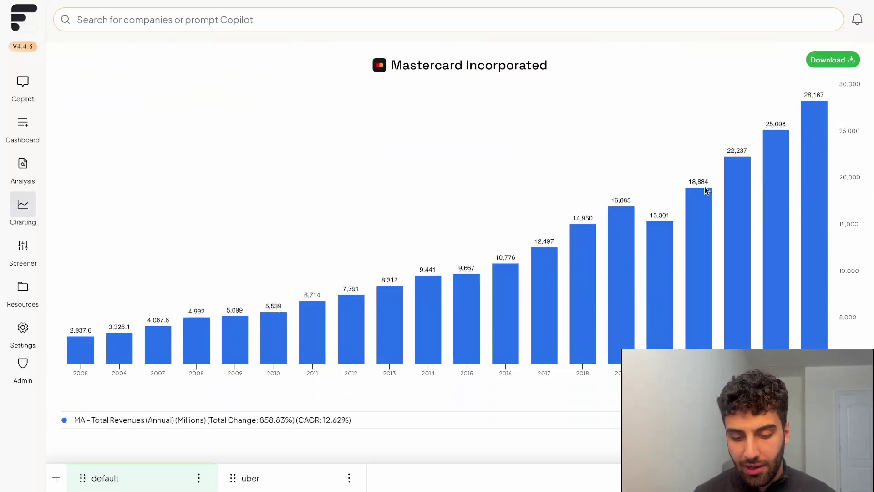
scroll(706, 190, "up", 1)
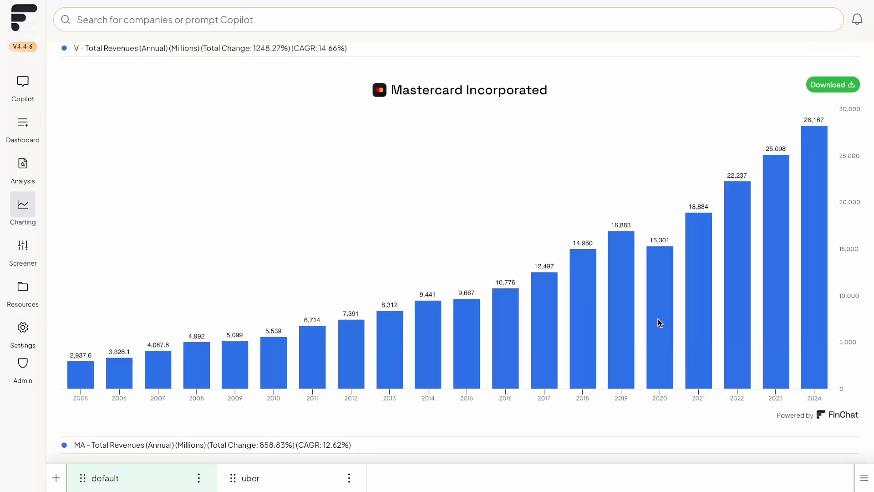
scroll(660, 323, "up", 9)
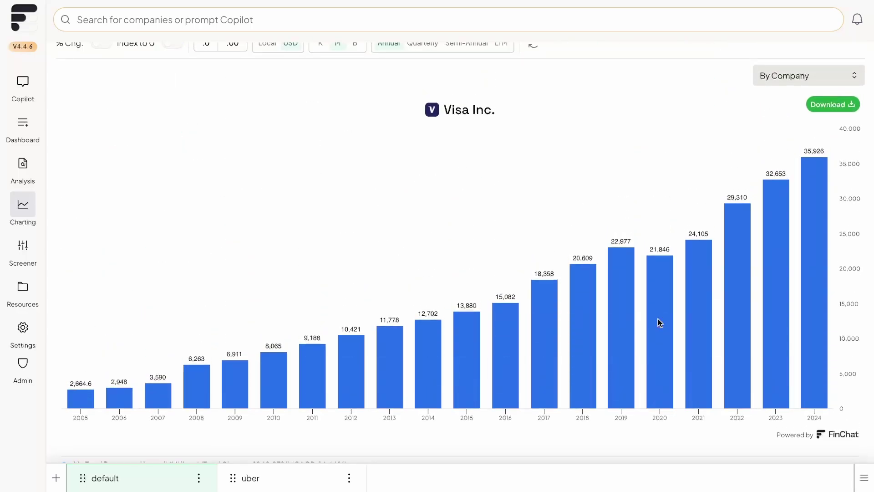
scroll(659, 323, "up", 1)
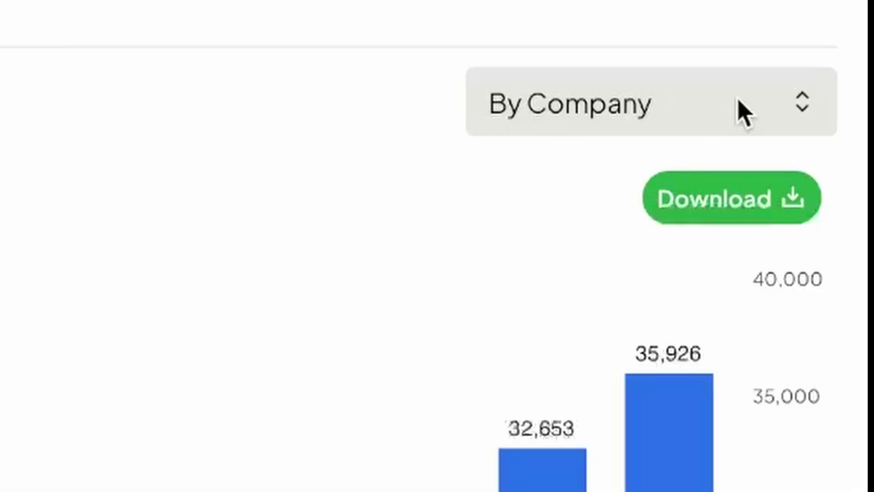
Step: Change the chart layout from By Company to By Metric, then to Single Panel
left_click(656, 103)
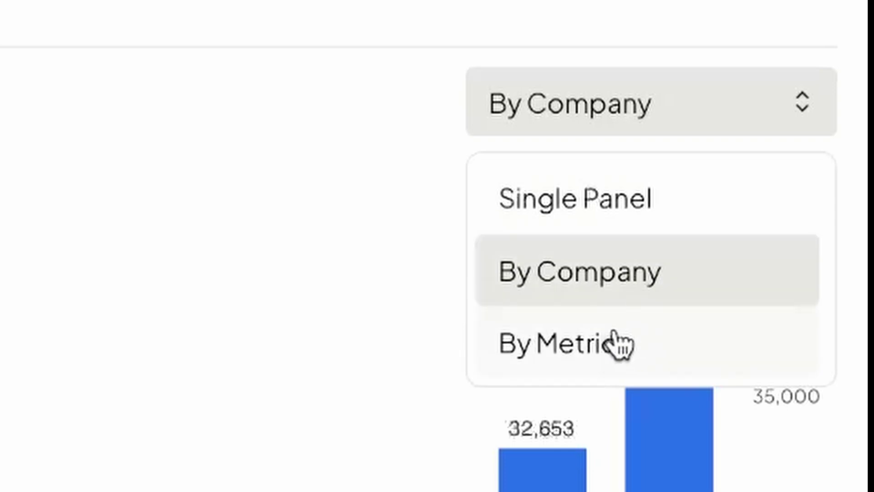
left_click(658, 342)
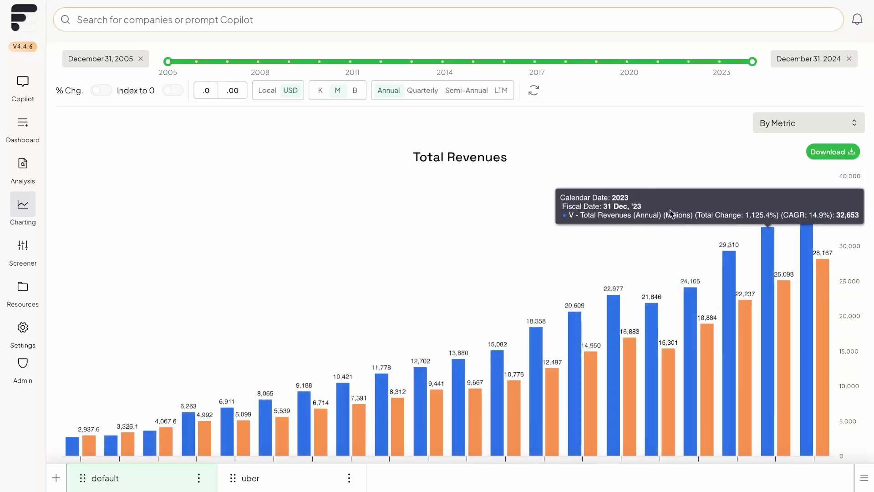
left_click(819, 123)
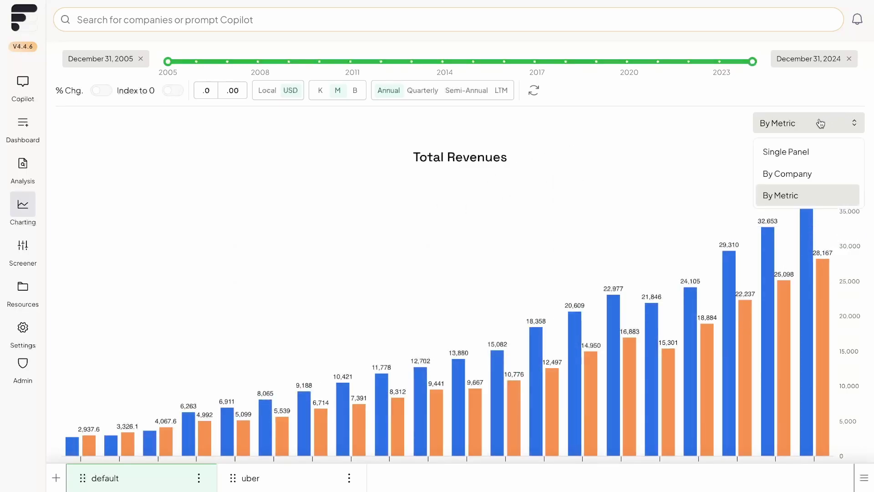
left_click(807, 153)
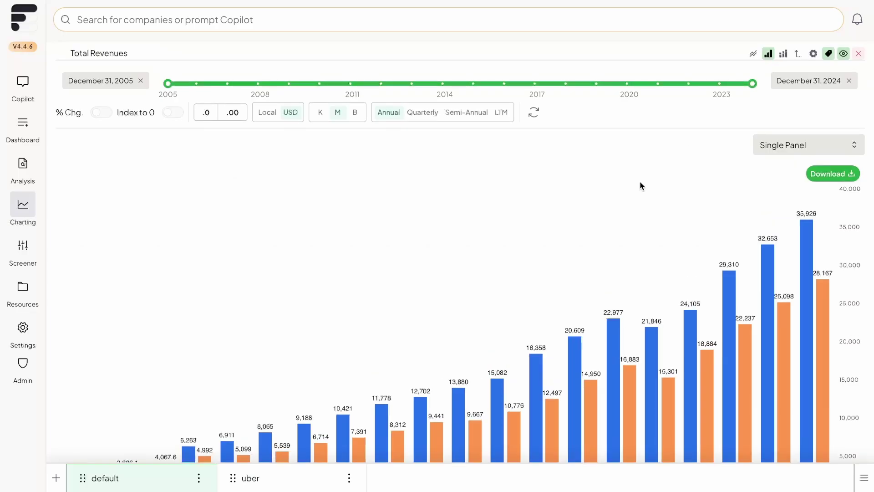
scroll(642, 185, "down", 1)
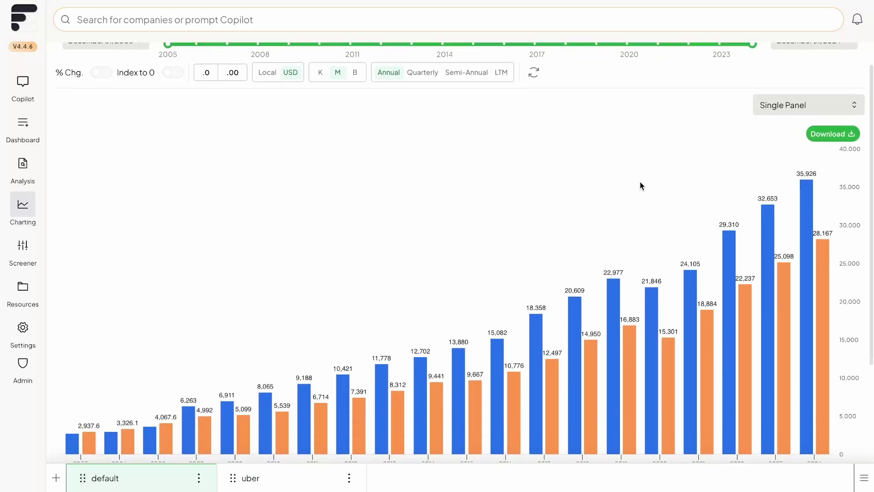
scroll(642, 186, "down", 2)
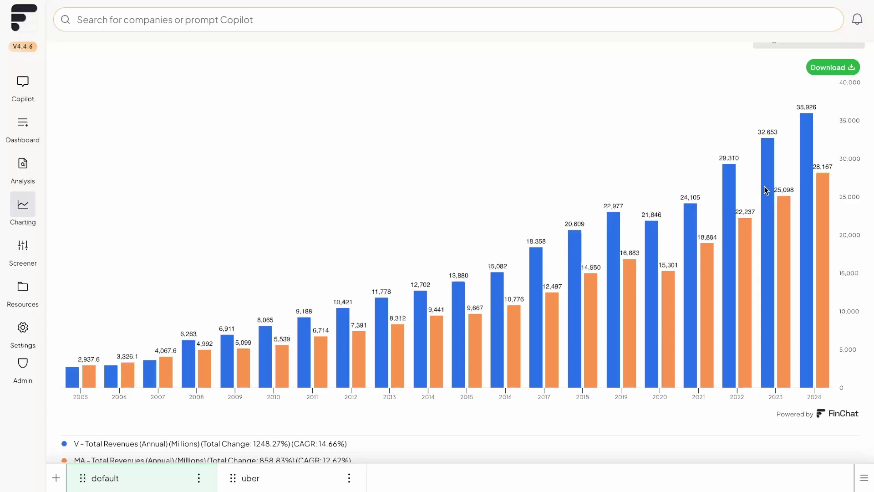
scroll(766, 191, "up", 1)
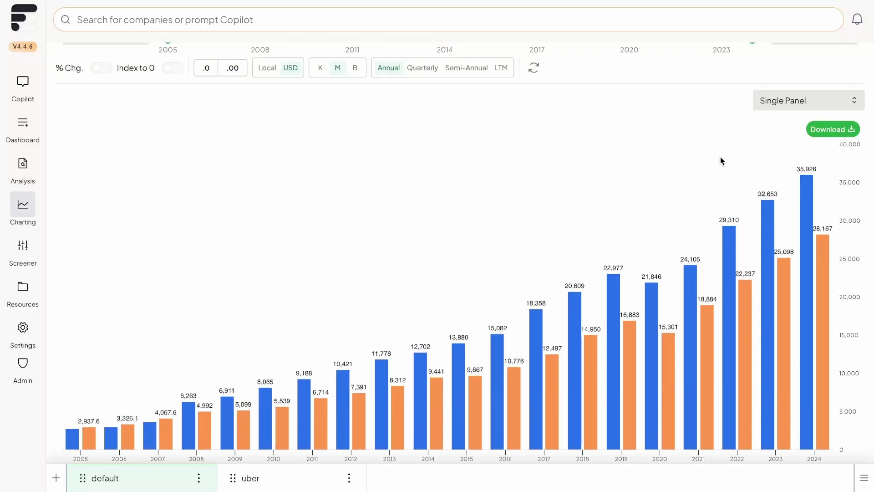
scroll(721, 162, "up", 1)
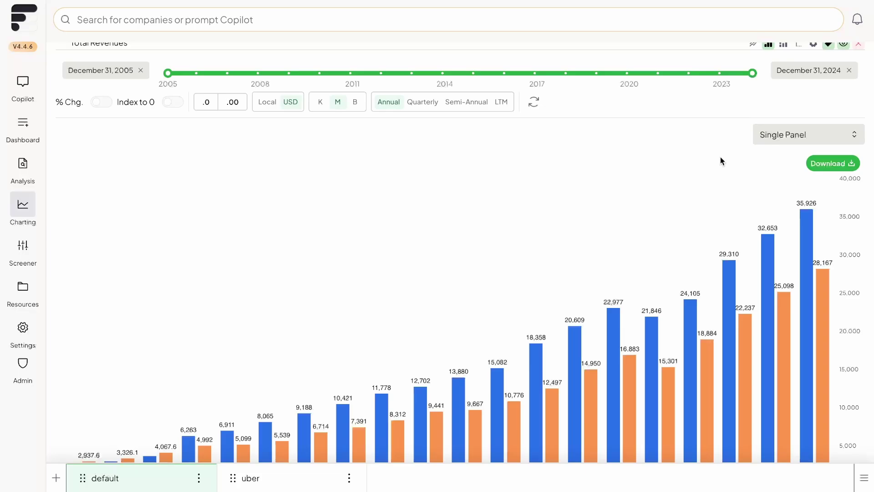
scroll(721, 157, "up", 1)
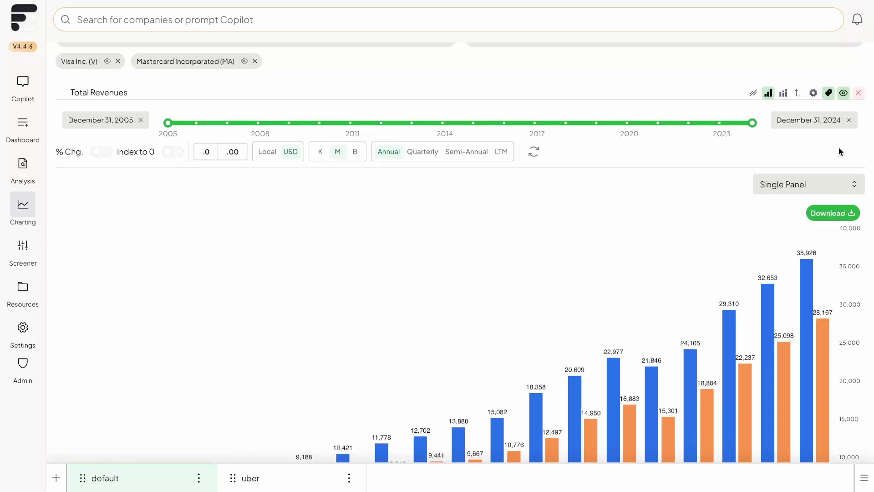
scroll(822, 142, "up", 1)
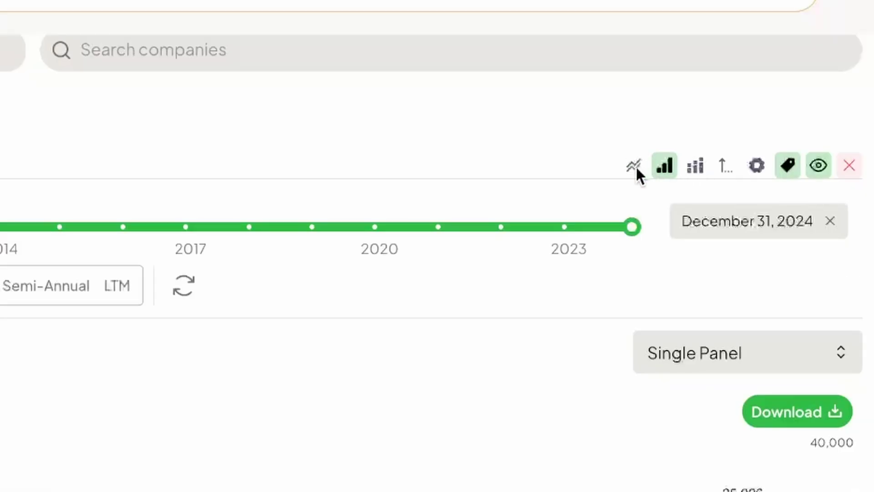
Step: Show the Visa and Mastercard revenue comparison as a line chart
left_click(634, 168)
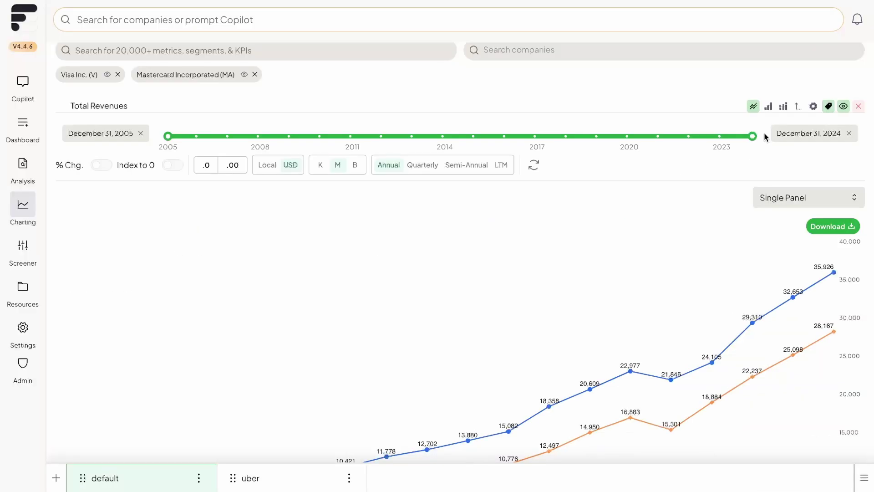
scroll(780, 233, "down", 4)
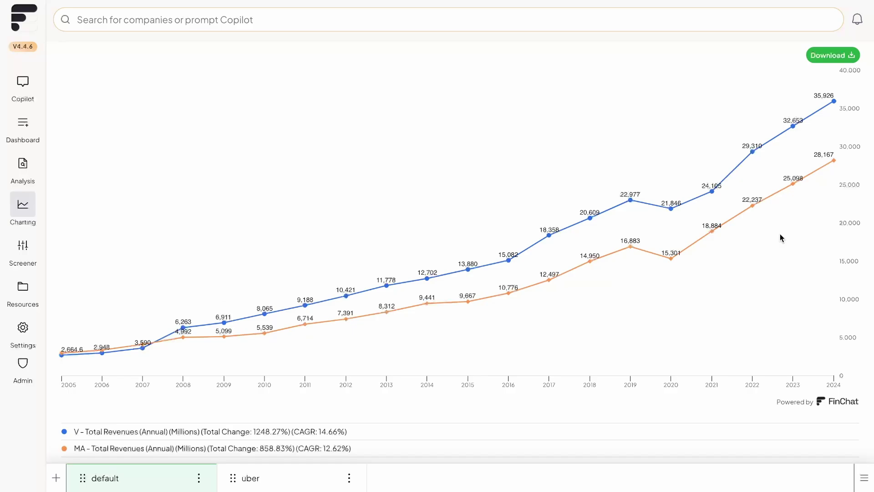
scroll(780, 234, "up", 1)
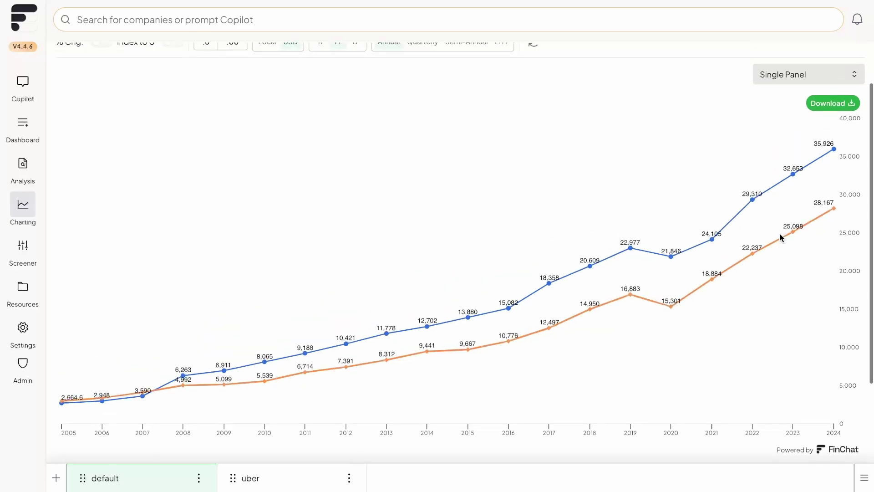
mouse_move(765, 245)
scroll(766, 245, "up", 3)
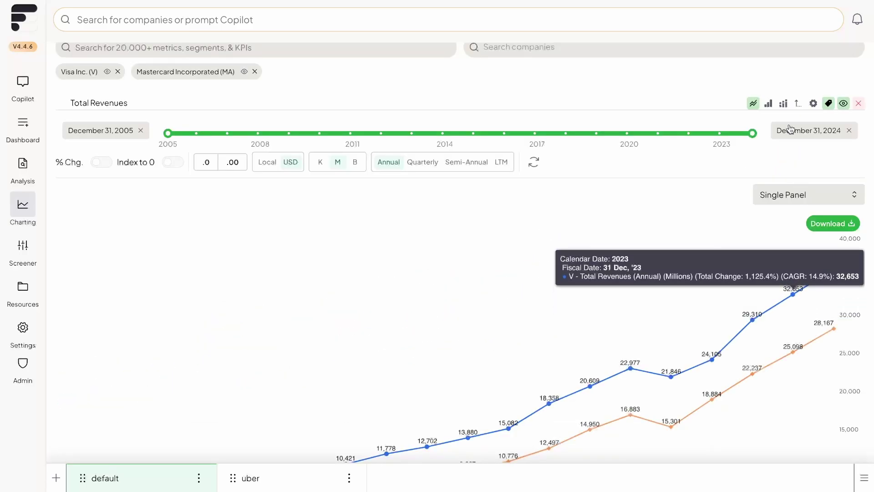
Step: Switch to stacked bars, leaving the December 31, 2024 end date unchanged
left_click(783, 102)
left_click(798, 144)
scroll(799, 143, "down", 3)
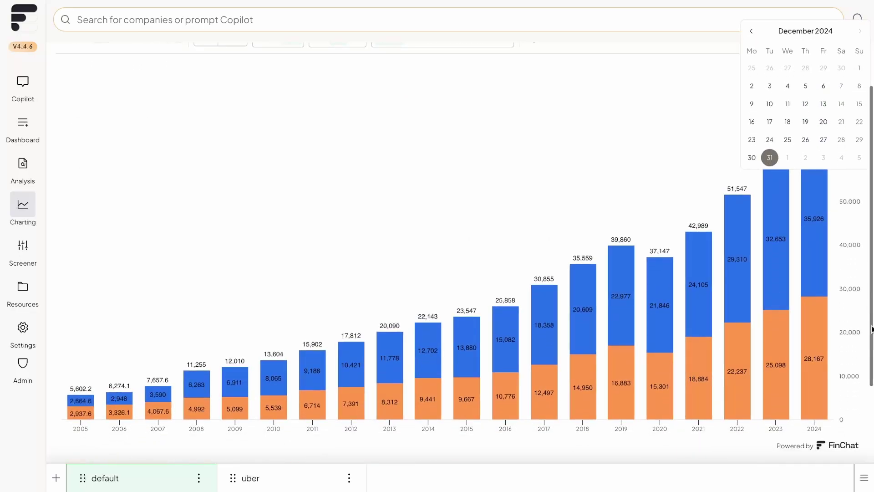
left_click(857, 341)
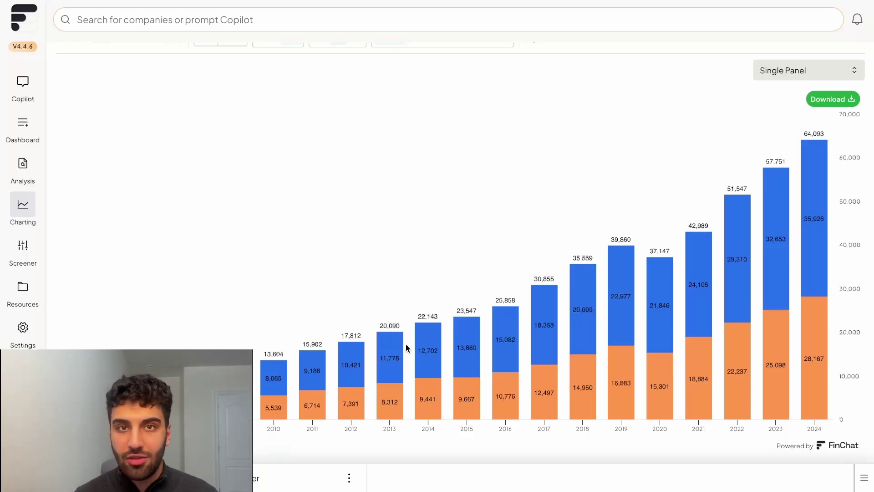
scroll(408, 349, "up", 3)
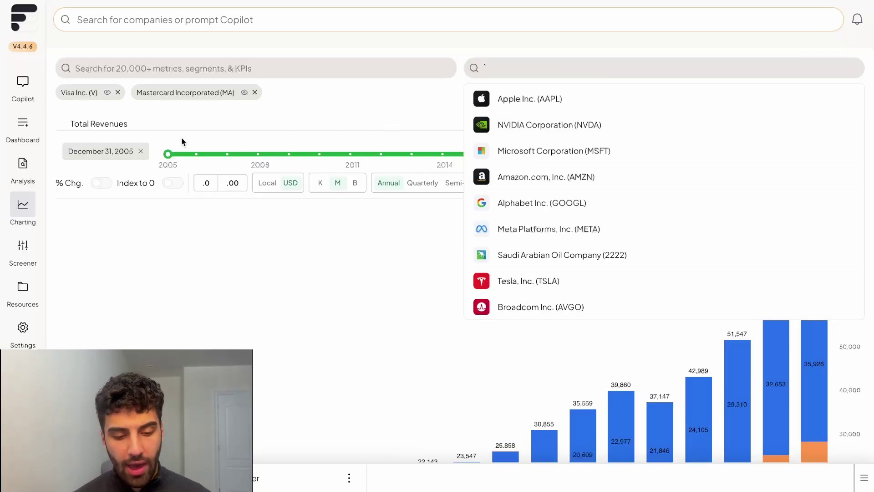
Step: Remove Visa, Mastercard and the Total Revenues metric from the chart
left_click(168, 114)
left_click(118, 93)
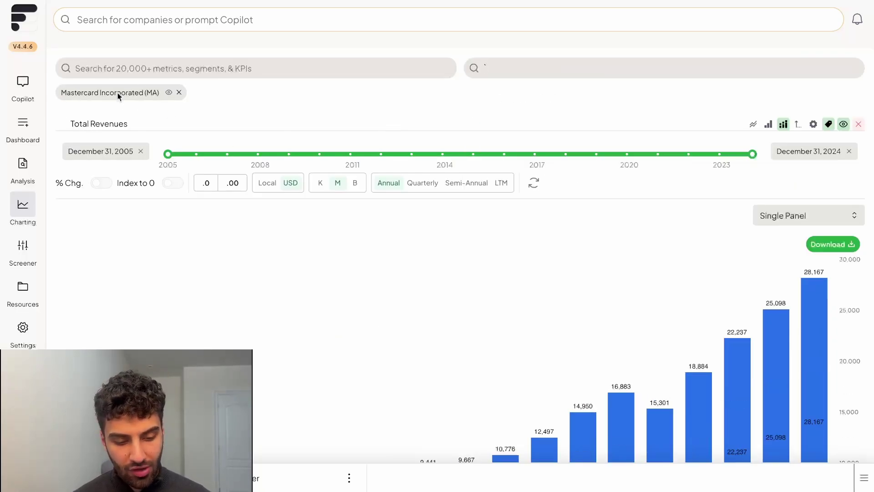
left_click(178, 93)
left_click(858, 108)
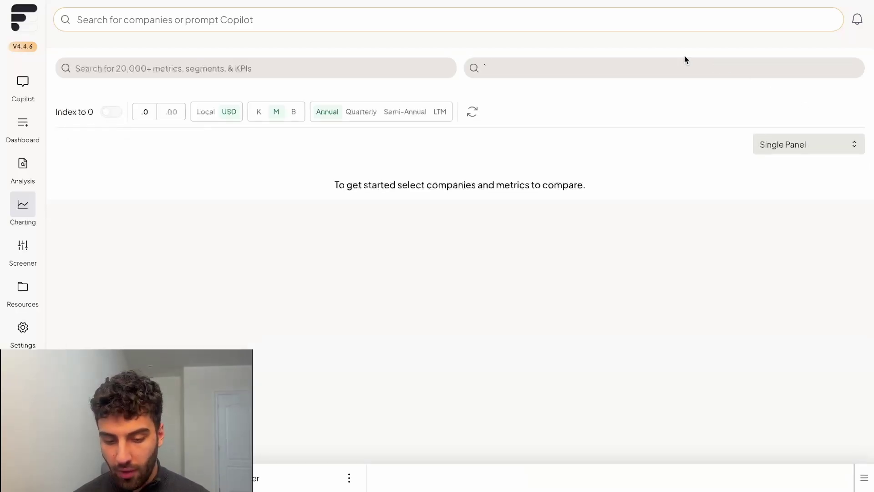
Step: Add Apple Inc. (AAPL) as the only company and clear the stray metric search character
left_click(683, 62)
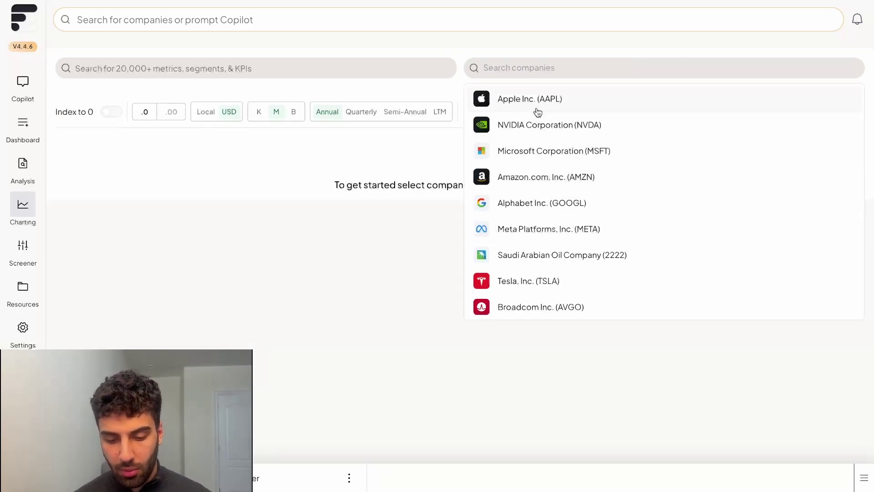
left_click(303, 73)
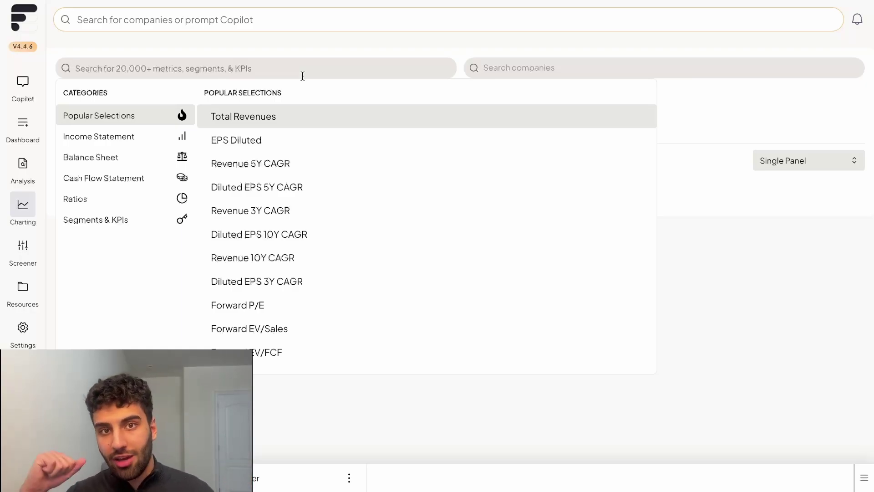
key("Escape")
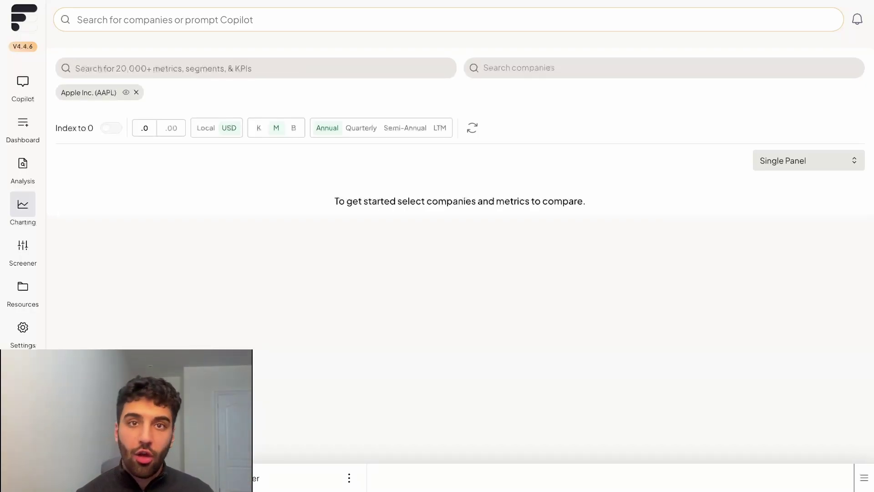
type("`")
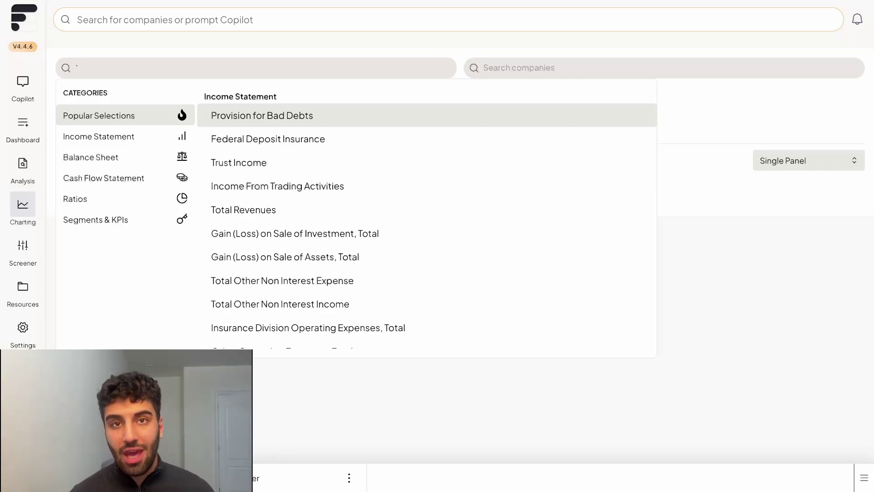
key("BackSpace")
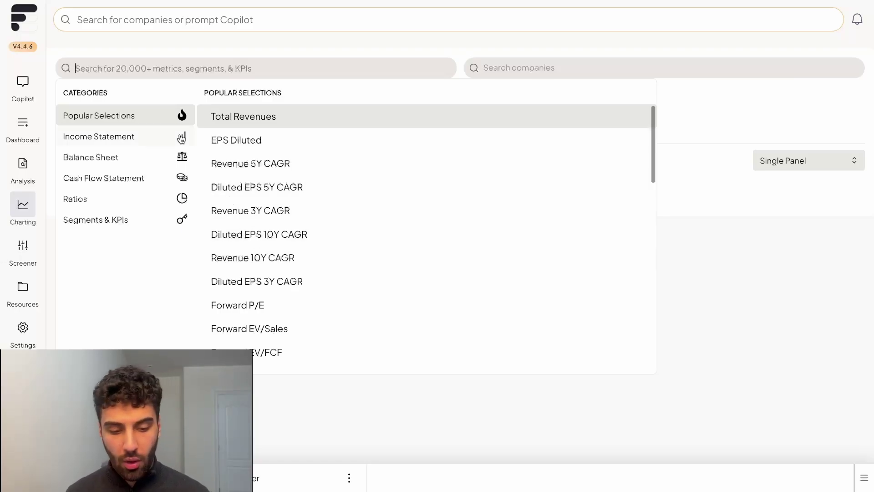
key("Escape")
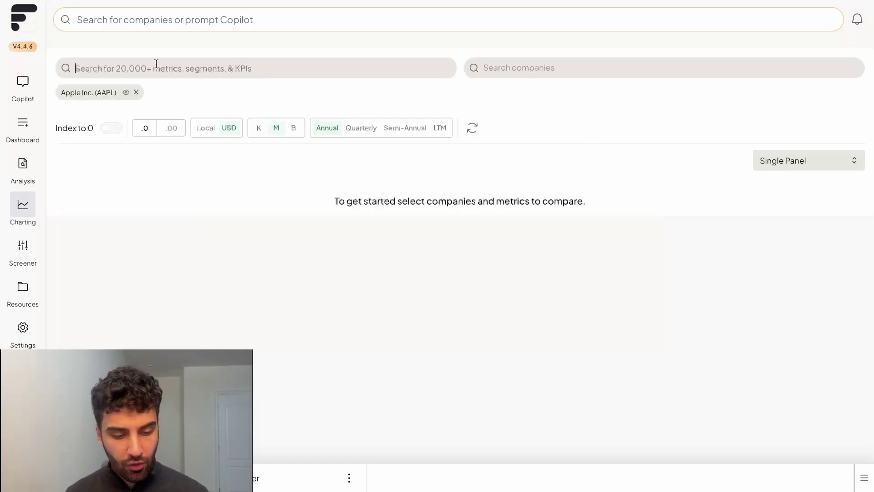
left_click(121, 68)
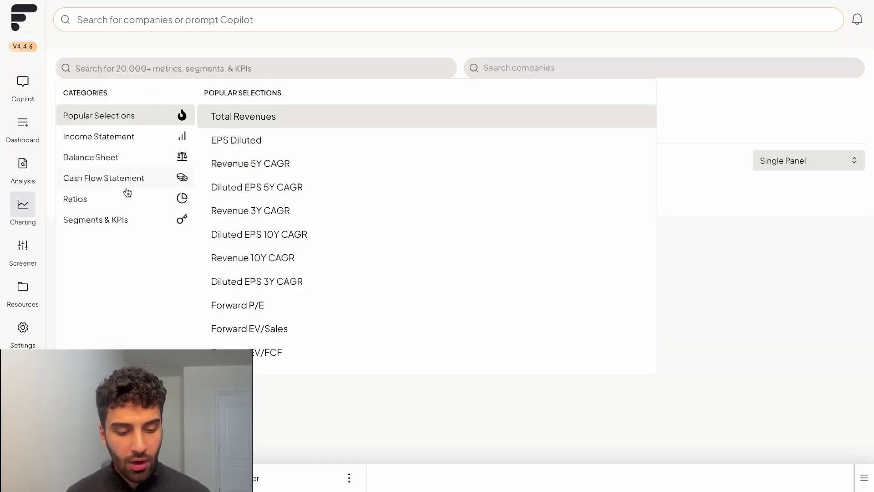
Step: List Apple's Segments & KPIs metrics and browse from iPhone Revenue to iPhone Installed User Base
left_click(116, 222)
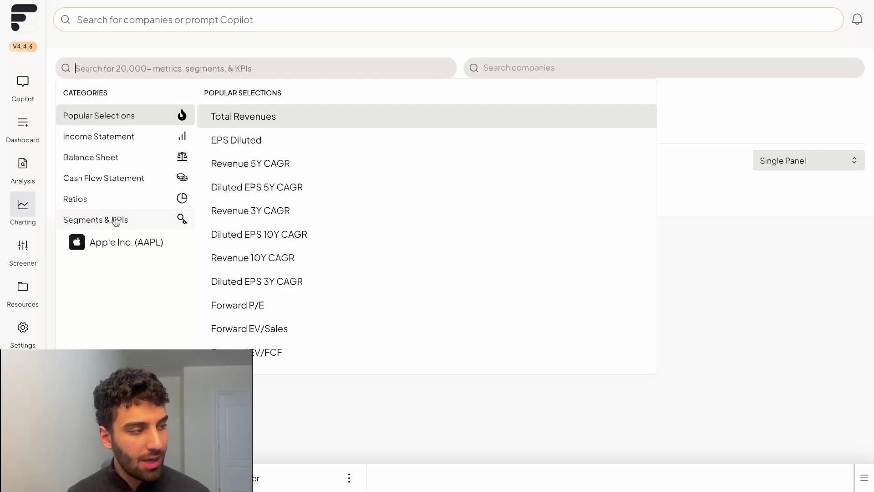
left_click(117, 248)
scroll(485, 195, "down", 1)
scroll(485, 194, "up", 1)
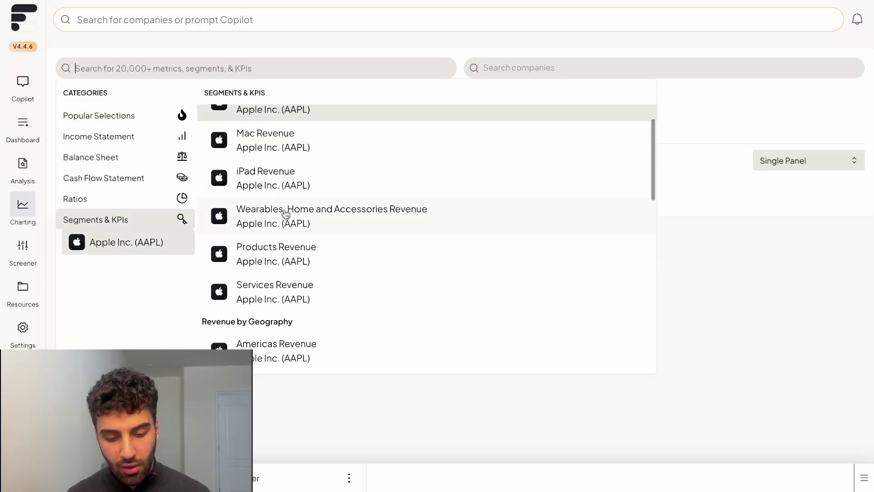
scroll(420, 196, "up", 2)
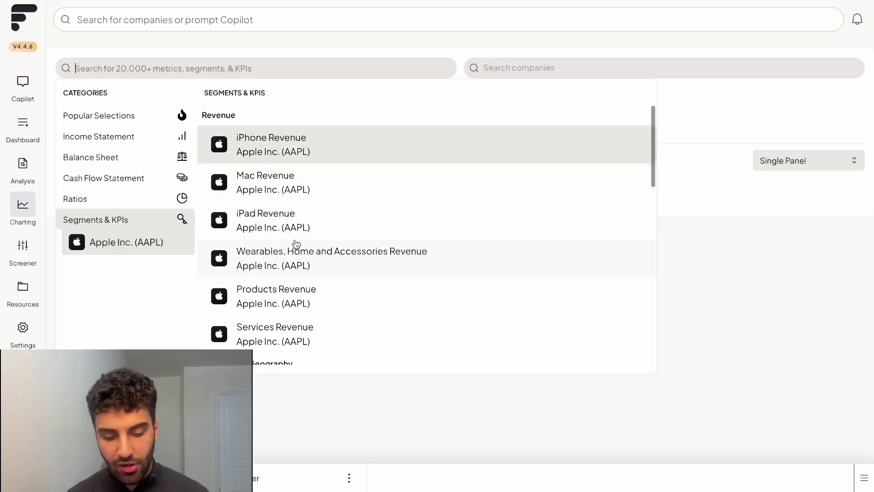
scroll(293, 242, "down", 4)
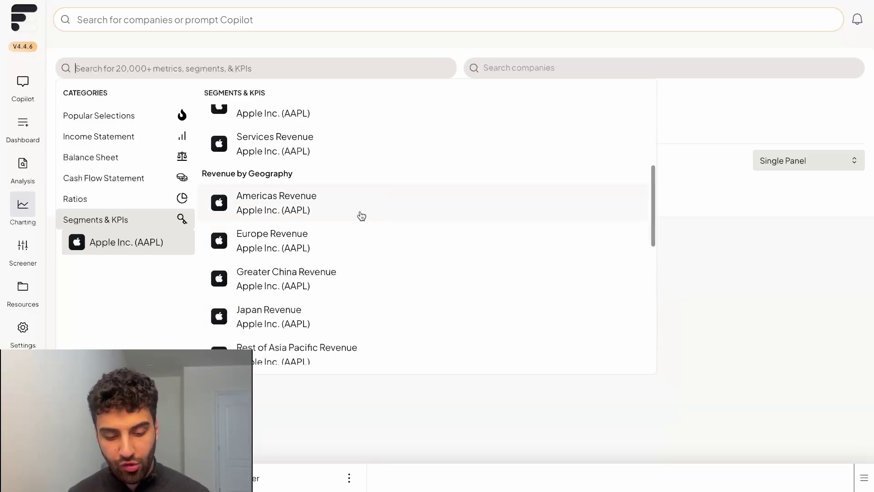
scroll(377, 246, "down", 3)
scroll(379, 246, "down", 1)
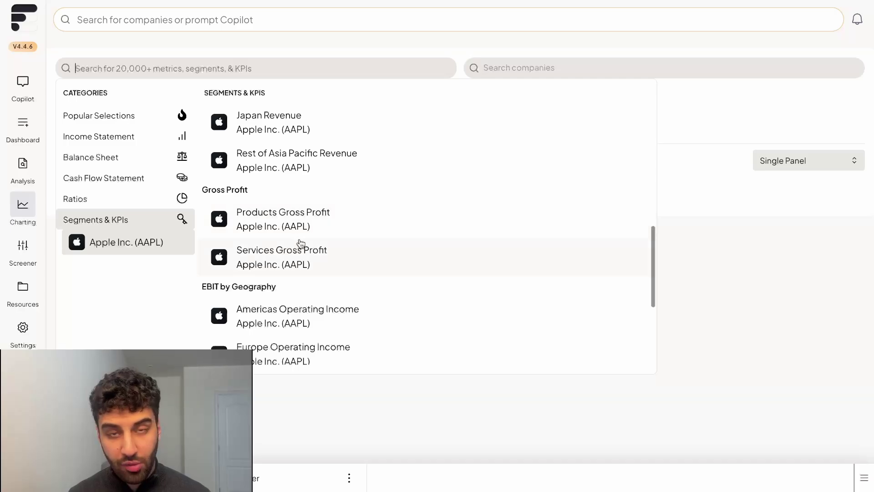
scroll(319, 257, "down", 2)
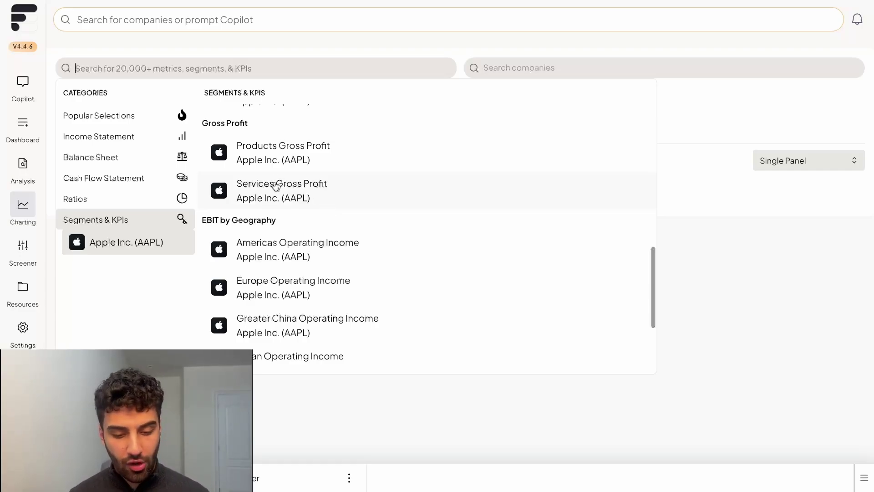
scroll(359, 243, "down", 3)
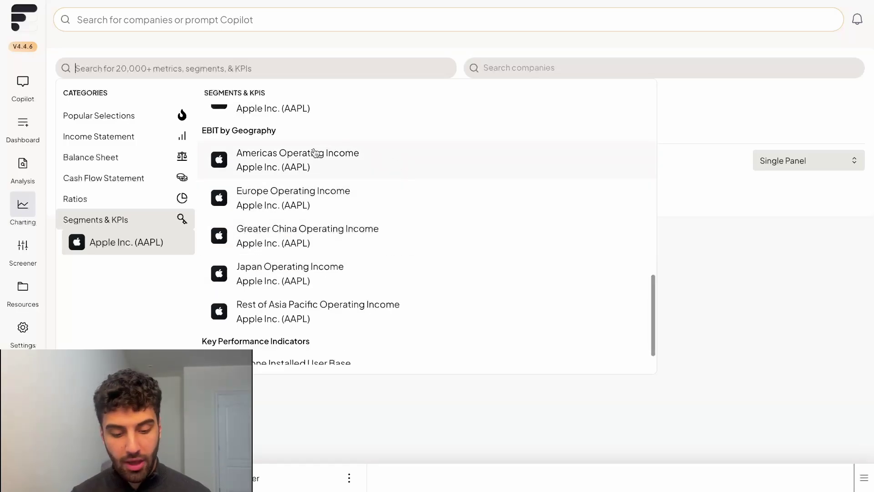
scroll(316, 153, "down", 1)
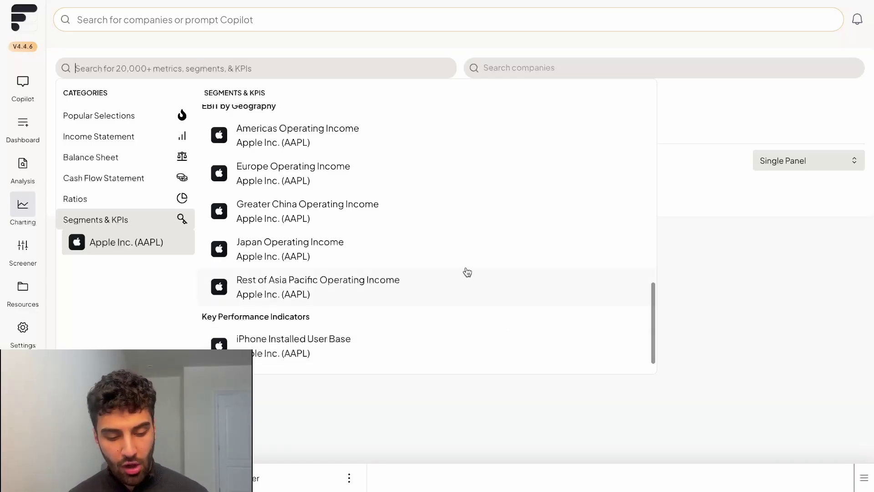
scroll(468, 272, "up", 10)
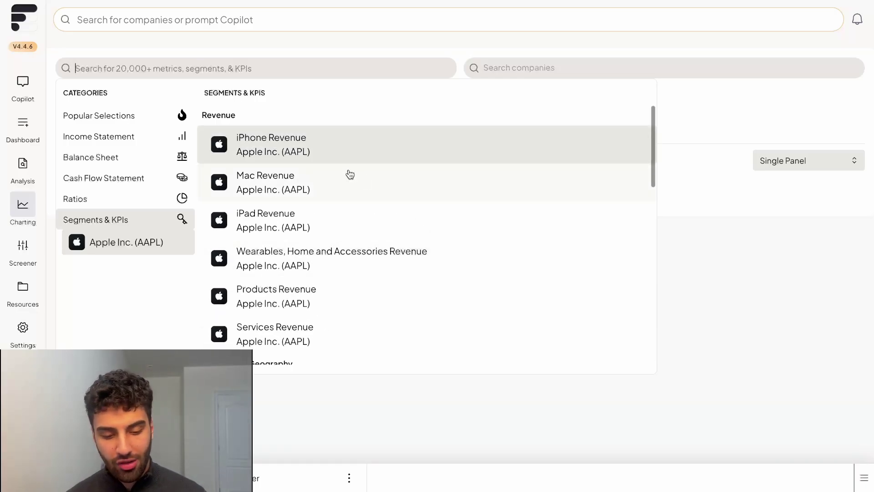
Step: Add iPhone, Mac, iPad, Wearables Home and Accessories, and Services Revenue to the chart
left_click(297, 150)
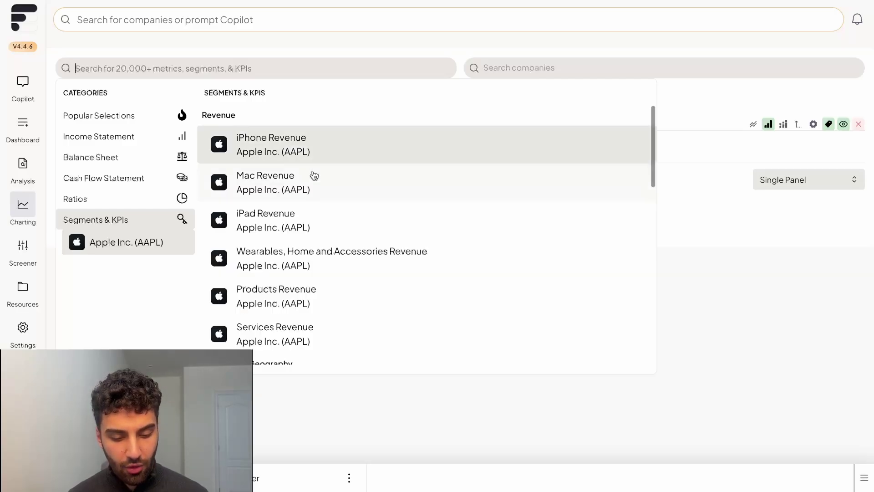
scroll(309, 191, "down", 1)
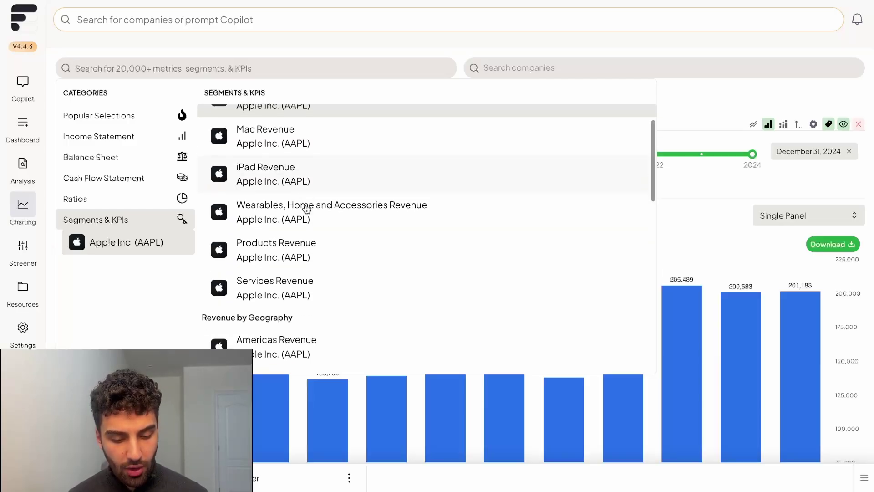
left_click(356, 154)
left_click(283, 223)
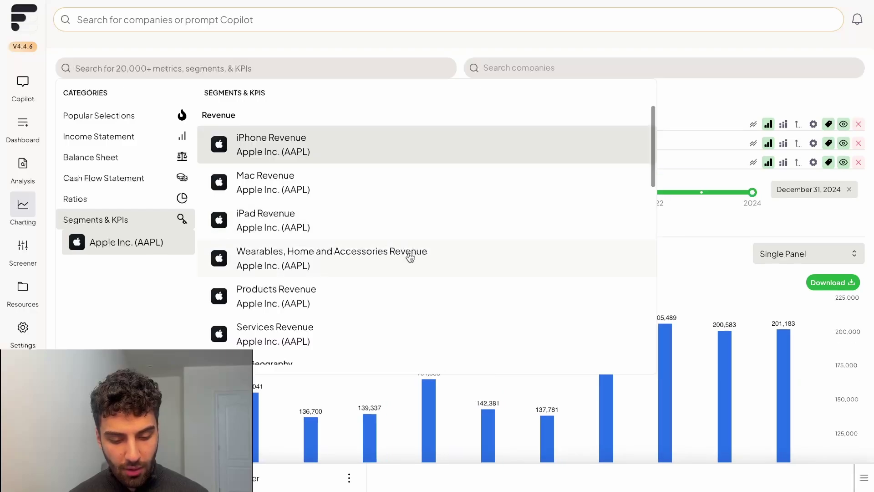
left_click(378, 268)
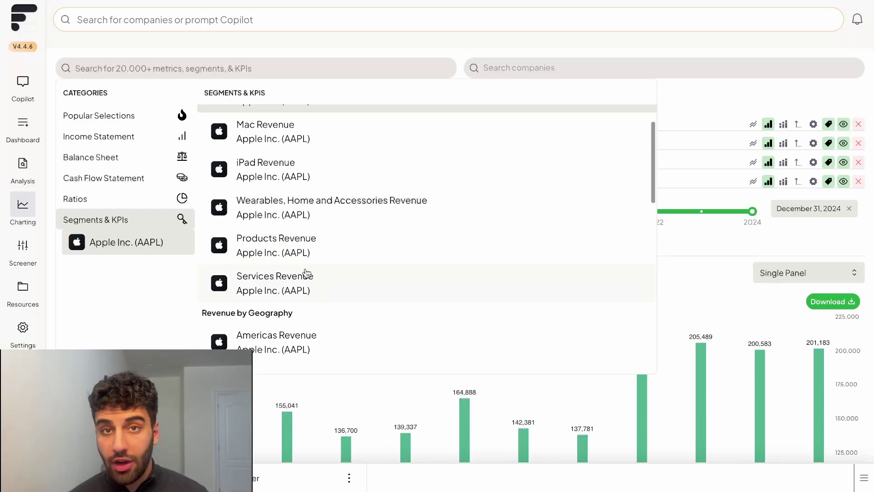
left_click(307, 284)
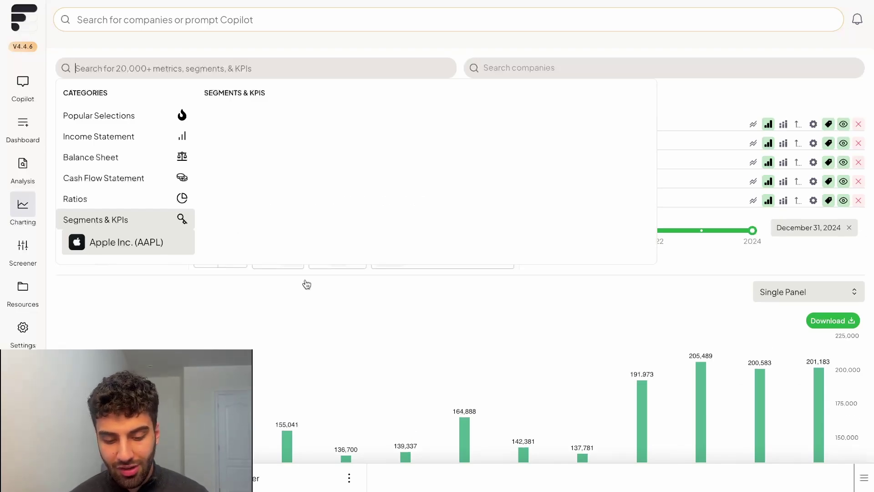
scroll(708, 291, "down", 5)
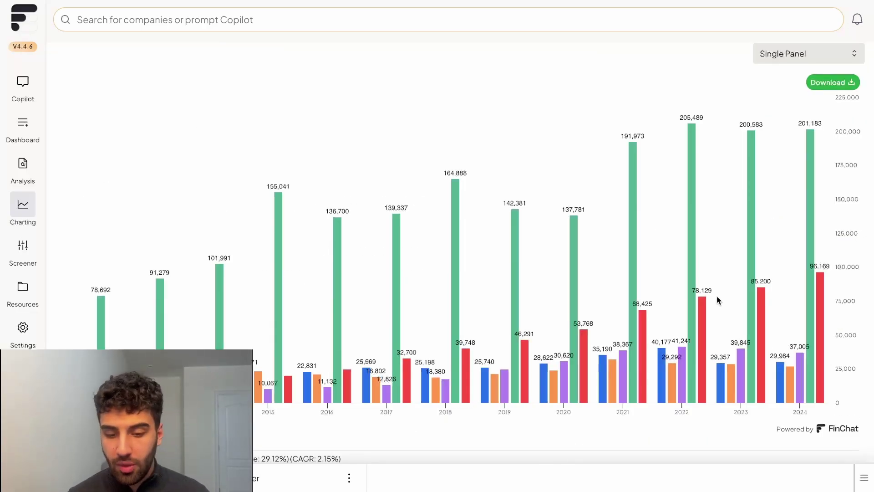
Step: Set all five Apple revenue series to stacked bars, totalling 391,035 in 2024
scroll(718, 301, "down", 1)
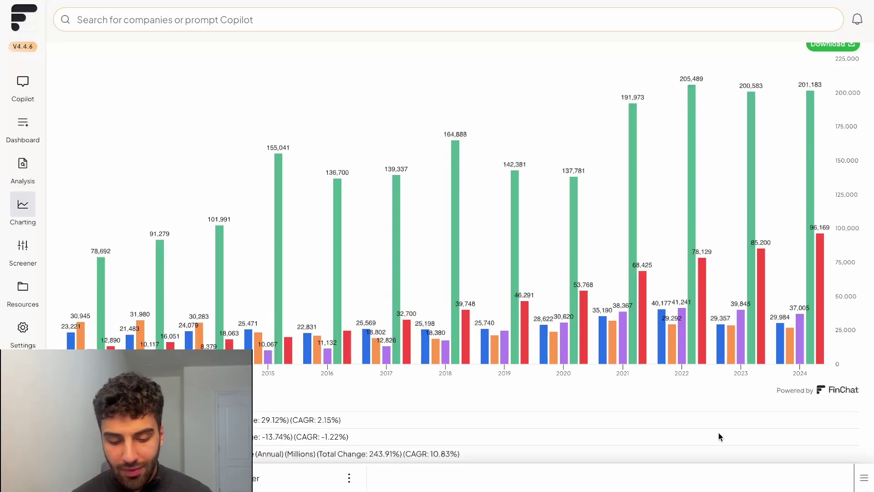
scroll(718, 432, "up", 1)
scroll(718, 437, "up", 5)
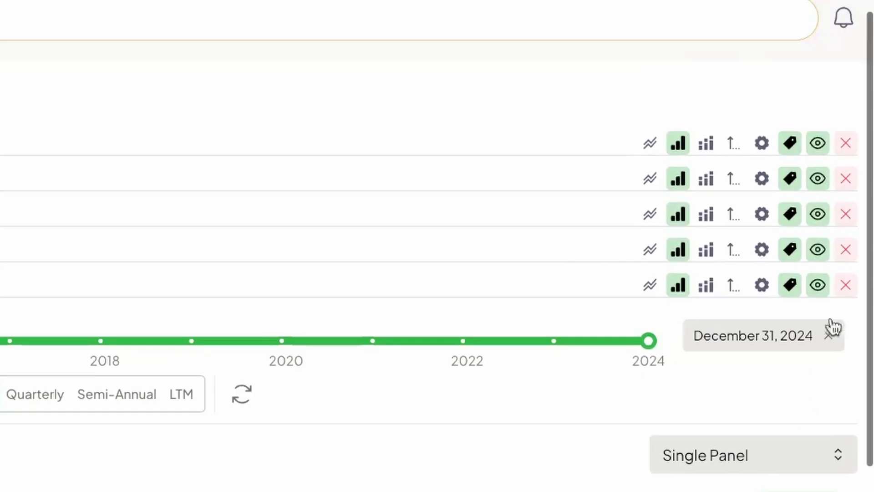
left_click(707, 145)
left_click(706, 180)
left_click(706, 216)
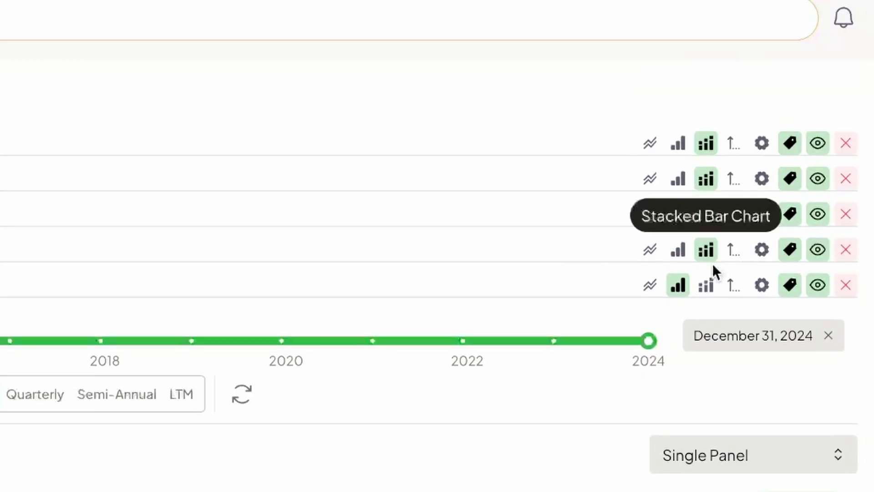
left_click(707, 251)
left_click(707, 288)
scroll(676, 315, "down", 3)
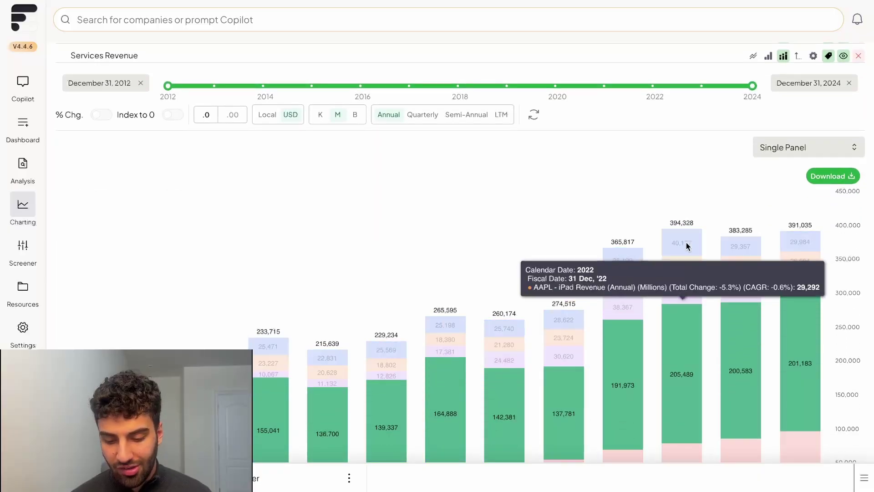
scroll(679, 162, "down", 3)
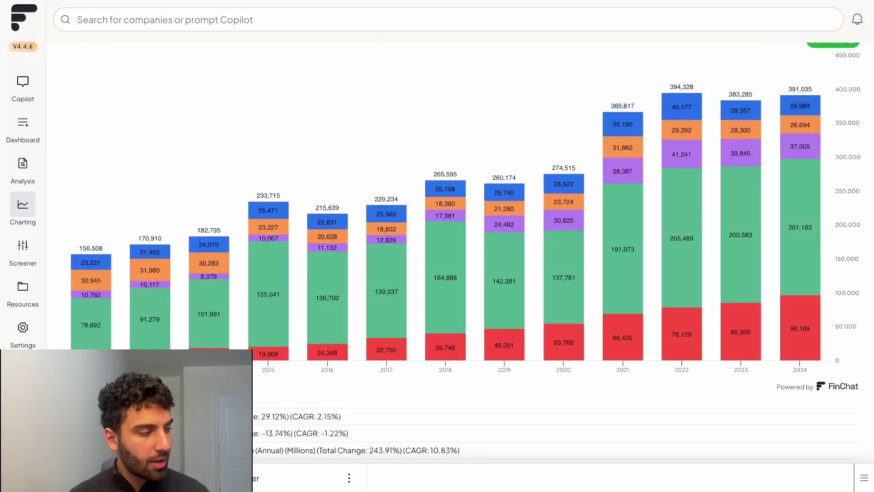
scroll(785, 373, "up", 2)
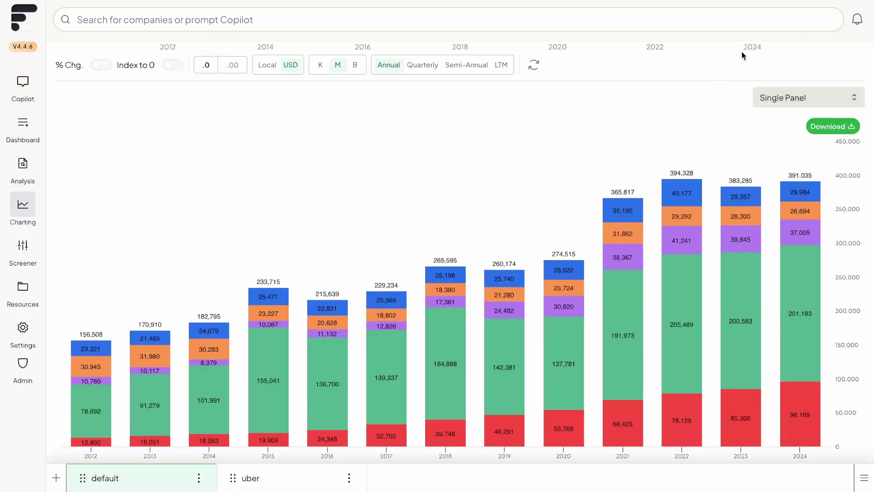
Step: Change the layout to By Company and bring up the Export Chart settings
left_click(777, 97)
left_click(786, 157)
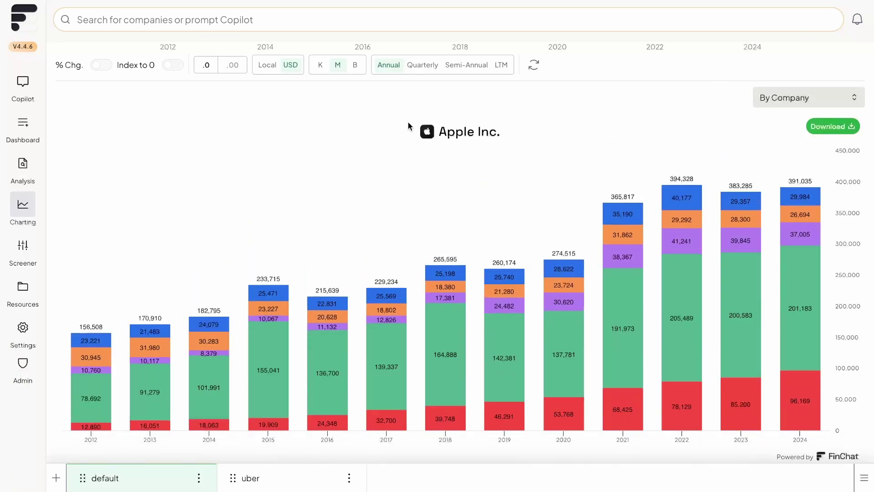
left_click(845, 127)
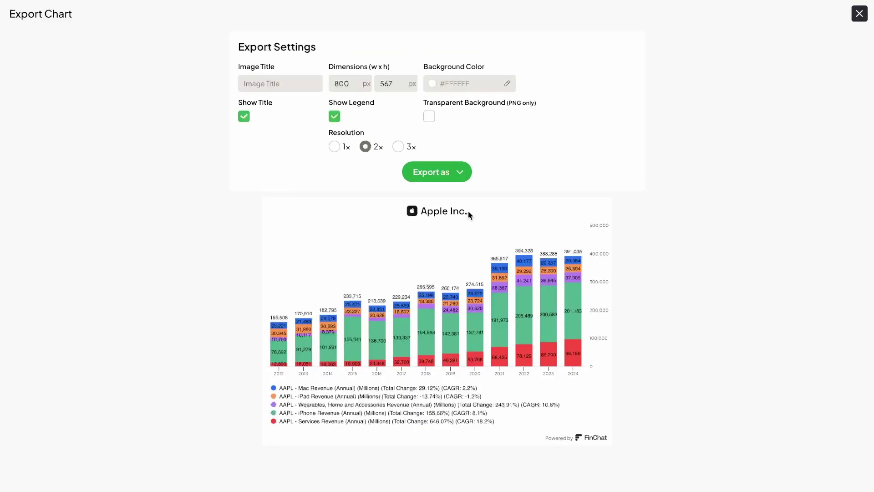
Step: Title the exported chart image 'Apple Revenue by Segment'
type("Apple Revenue by Segment")
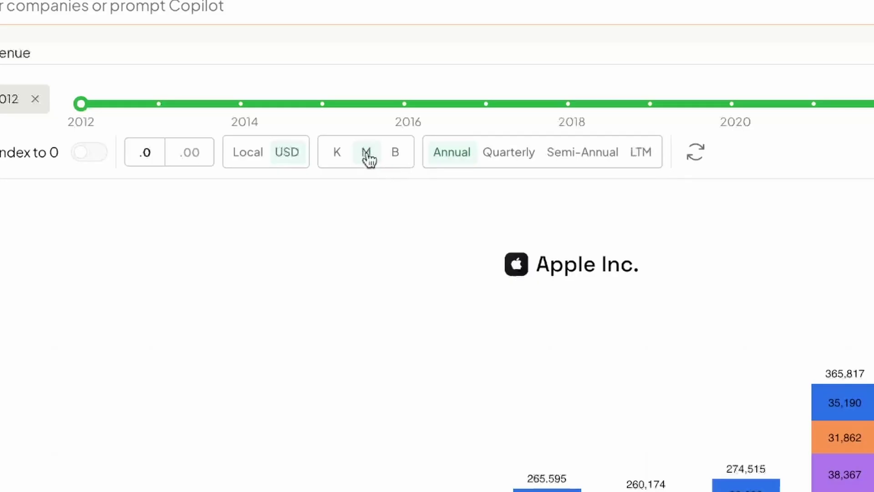
Step: Show Apple's revenue values in billions, trying .00 and then .0 decimal labels
left_click(395, 153)
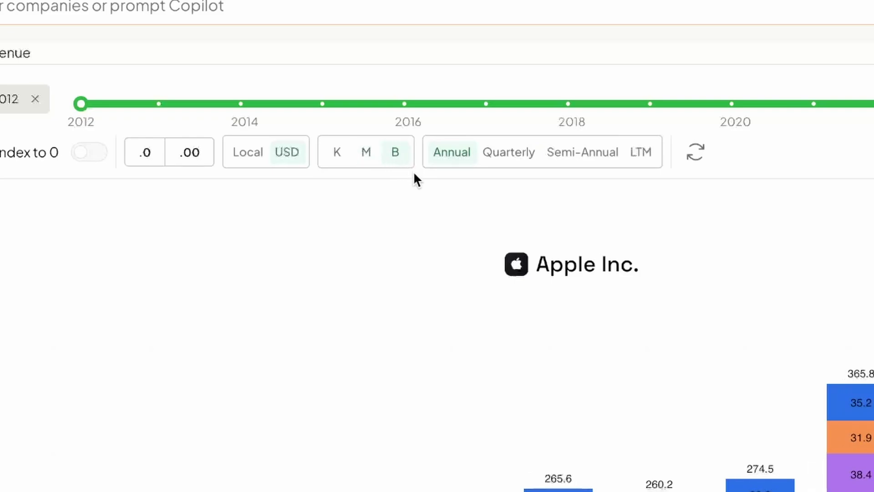
scroll(381, 199, "down", 1)
left_click(195, 119)
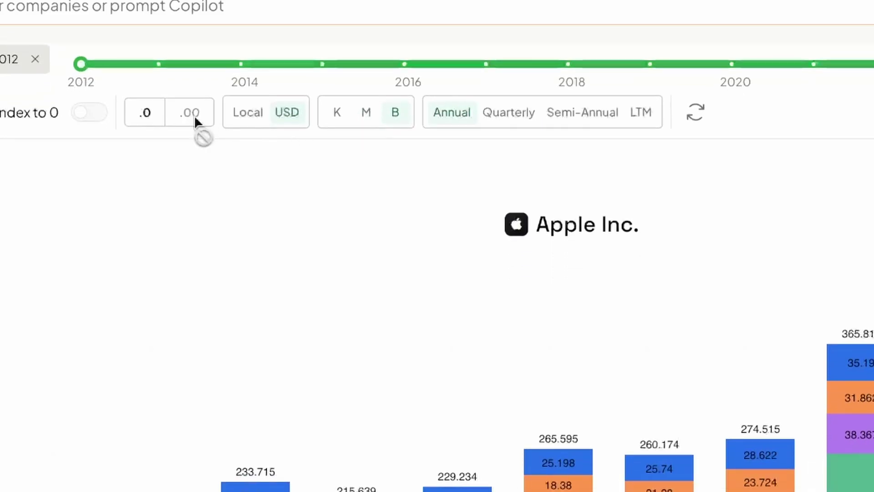
left_click(147, 113)
left_click(147, 114)
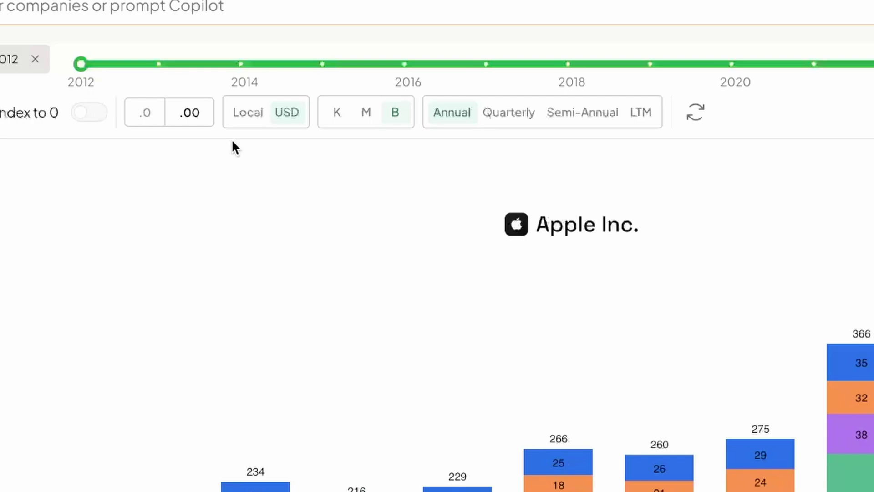
scroll(282, 94, "down", 1)
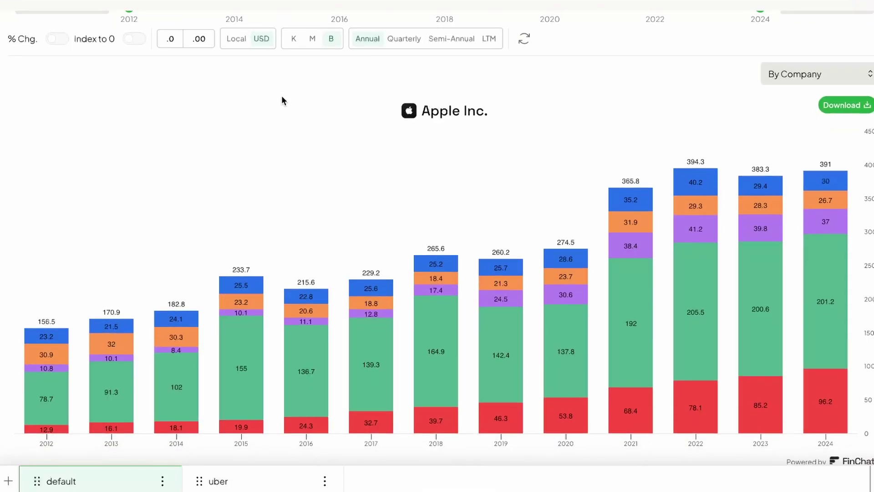
Step: Switch the values to local currency, then back to USD
left_click(236, 38)
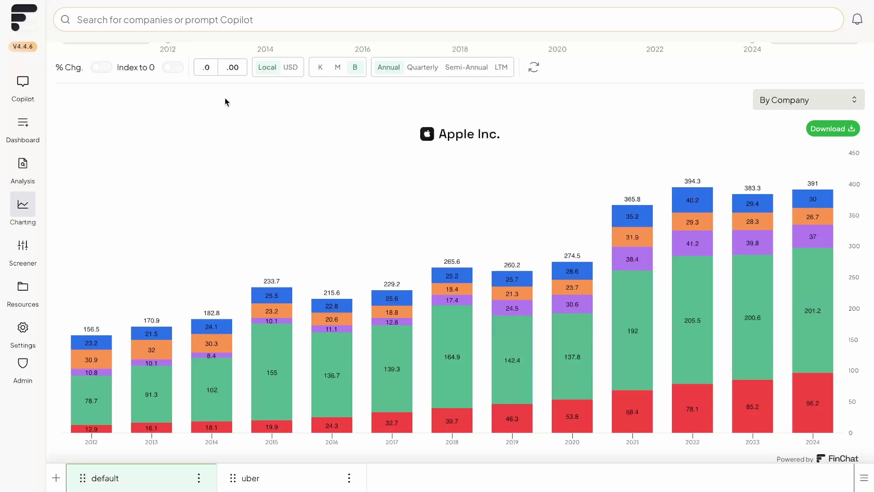
scroll(340, 134, "up", 1)
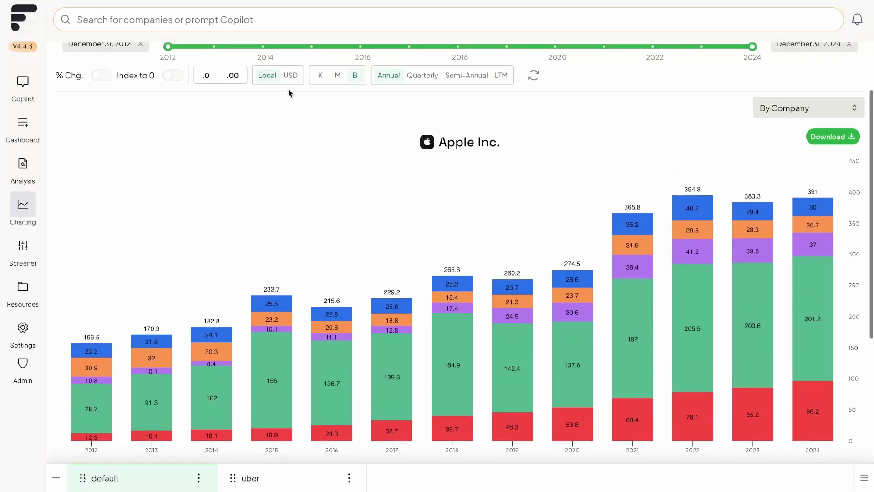
left_click(291, 76)
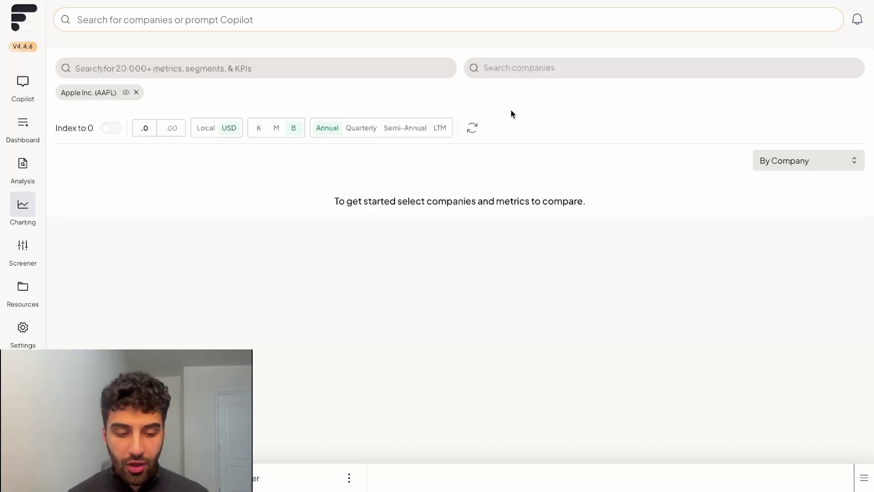
Step: Chart Apple's Total Revenues found by searching metrics for 'total'
left_click(361, 67)
type("total")
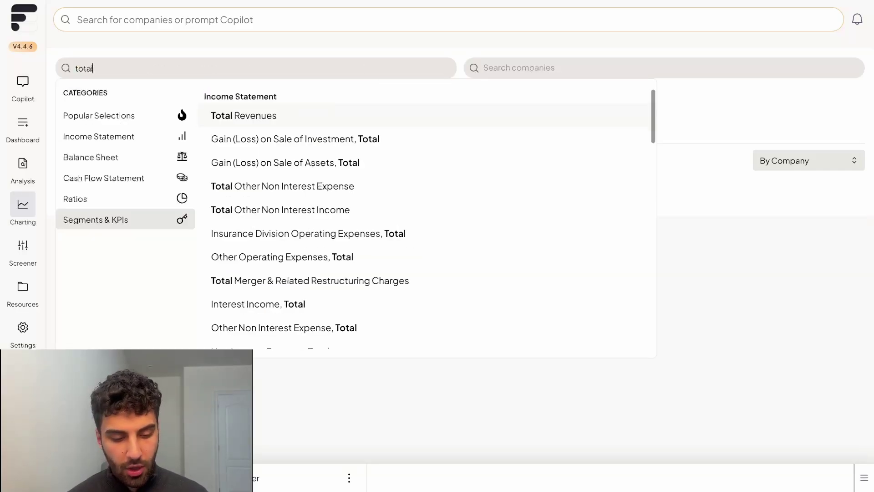
left_click(309, 116)
scroll(581, 209, "down", 3)
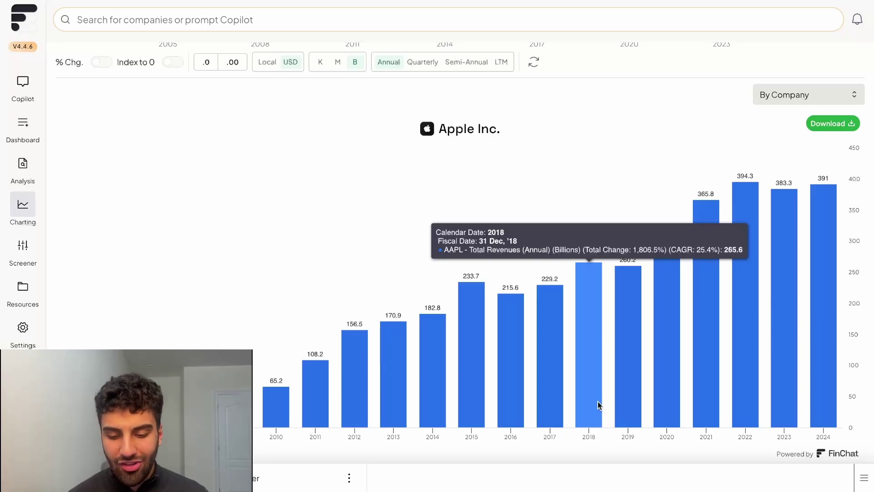
scroll(588, 274, "down", 1)
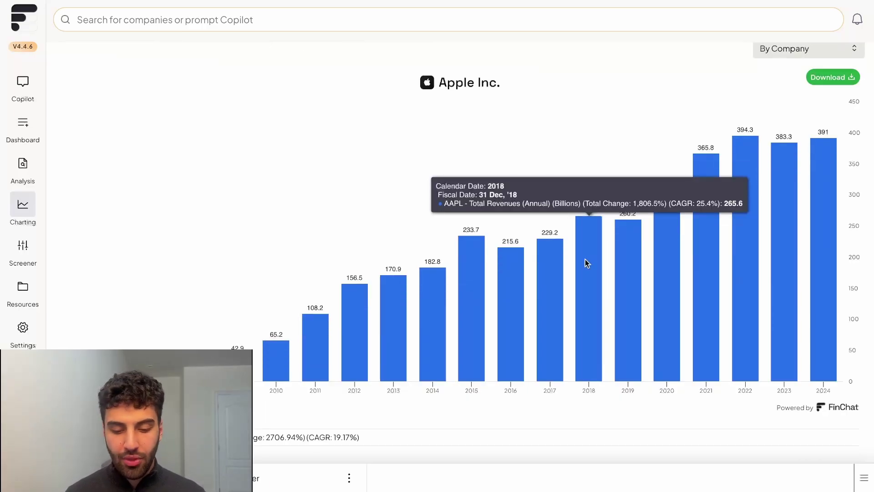
scroll(587, 263, "up", 2)
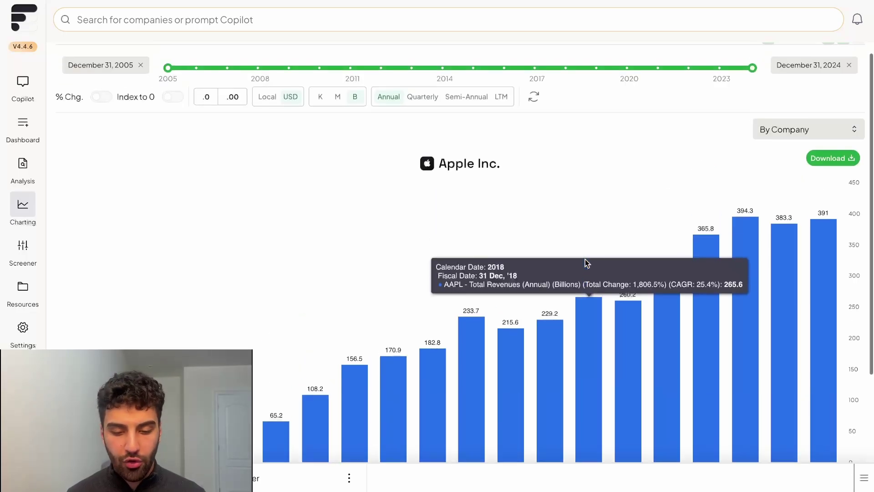
Step: Compare quarterly and annual revenue, finishing on the LTM view from Q1'15 to Q4'24
left_click(424, 98)
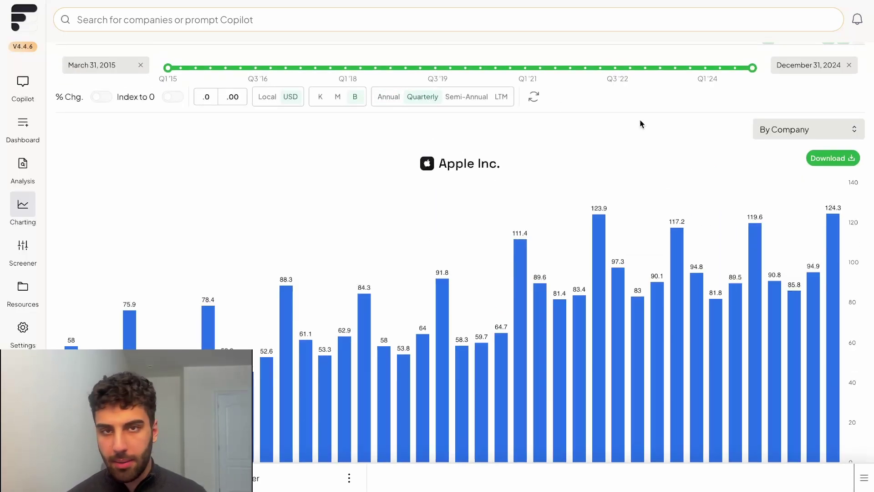
mouse_move(600, 222)
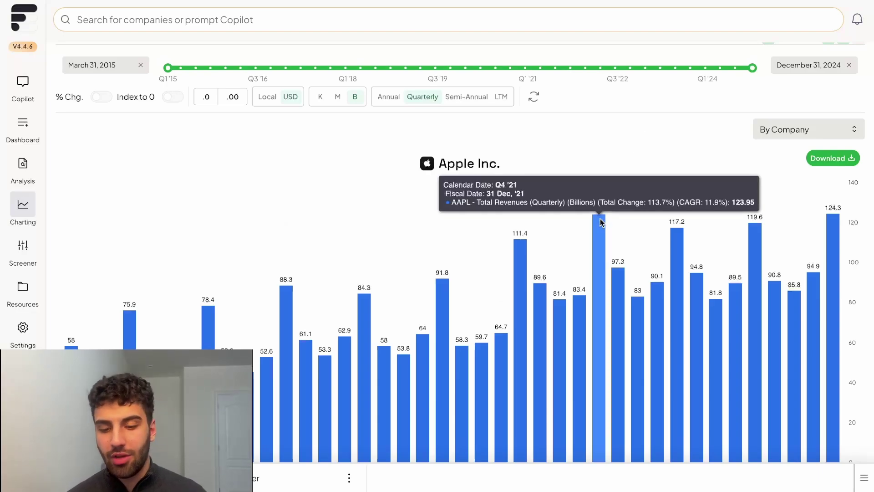
mouse_move(645, 309)
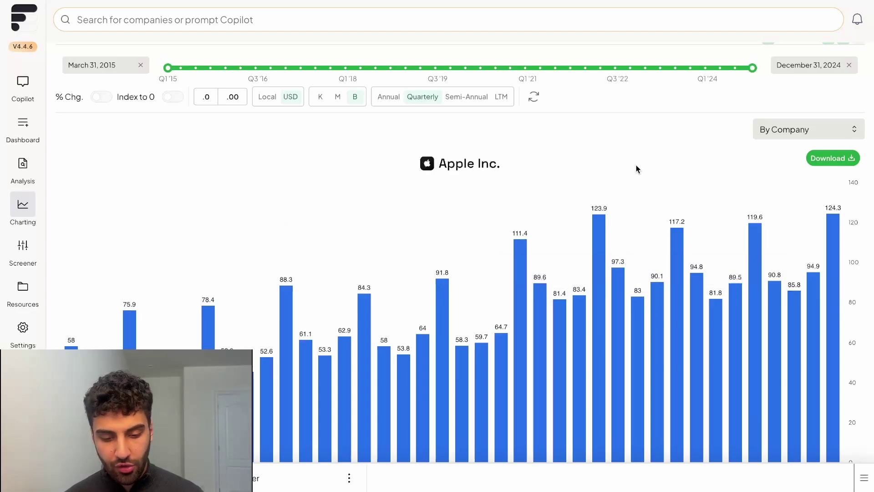
left_click(388, 96)
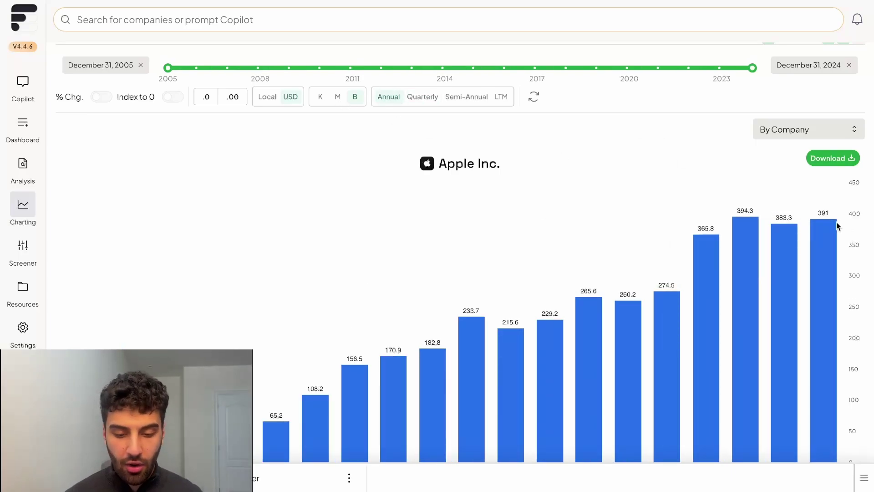
left_click(500, 96)
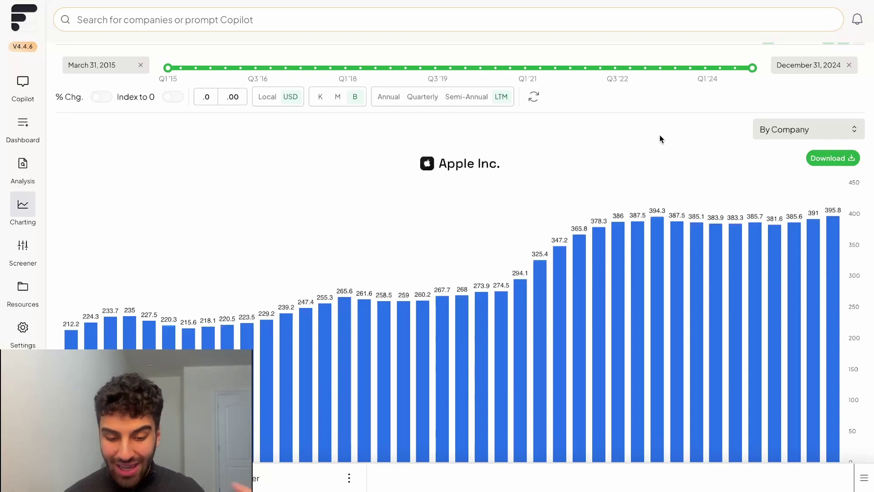
mouse_move(677, 223)
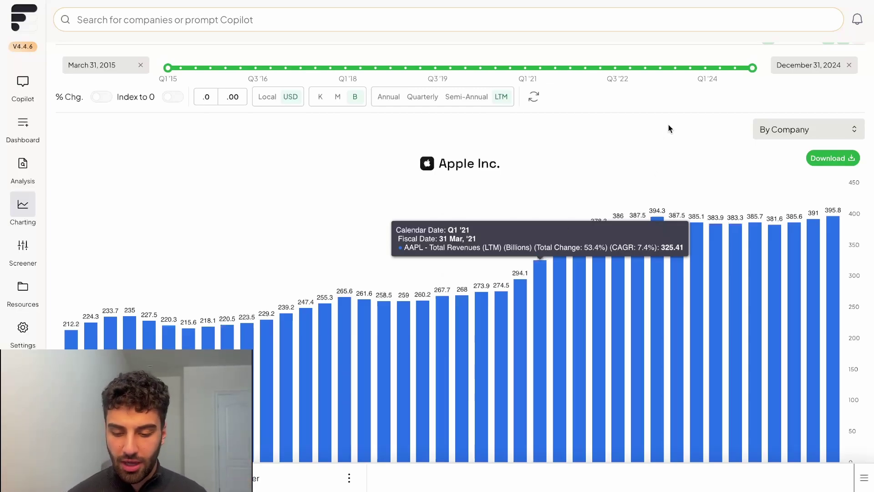
scroll(683, 91, "down", 1)
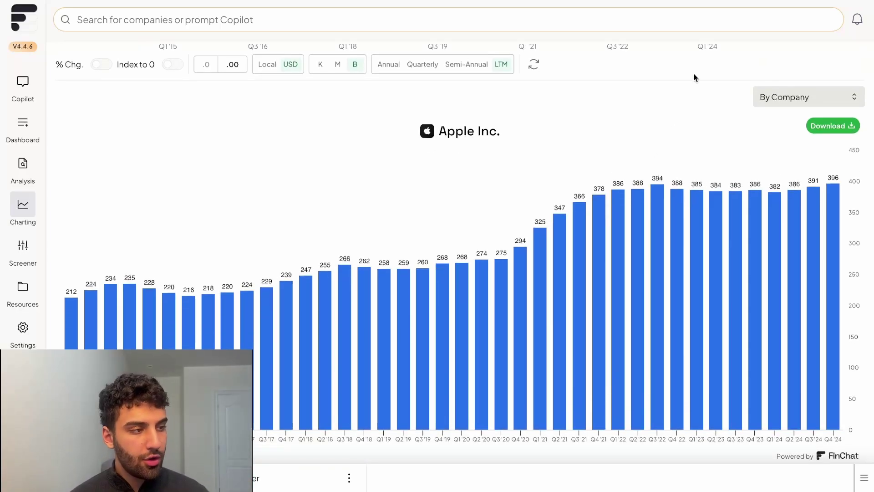
Step: Add Uber Technologies as a compared company
scroll(695, 77, "up", 3)
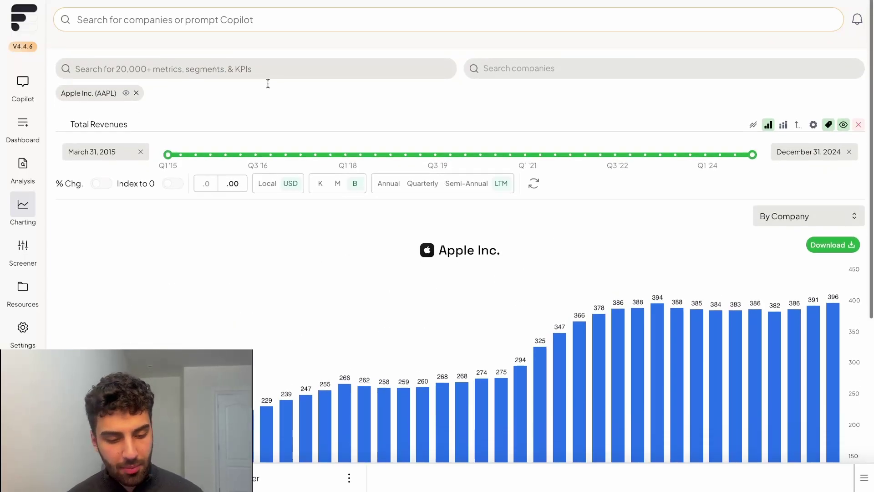
left_click(513, 64)
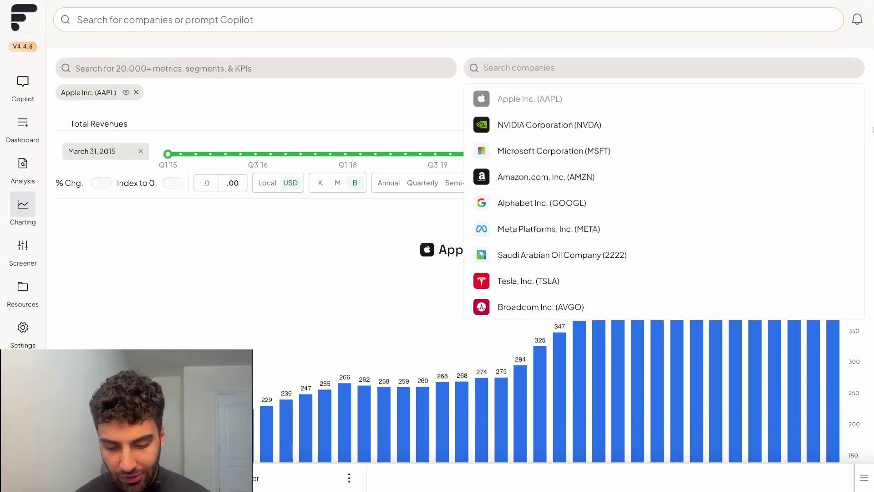
type("uber")
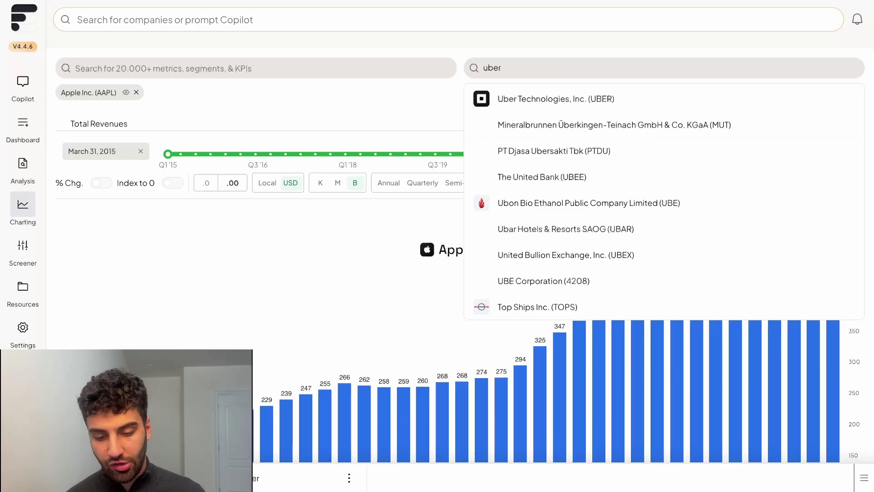
key("Return")
Step: Chart Free Cash Flow only, removing Apple and hiding Total Revenues
left_click(206, 69)
type("free cash flow")
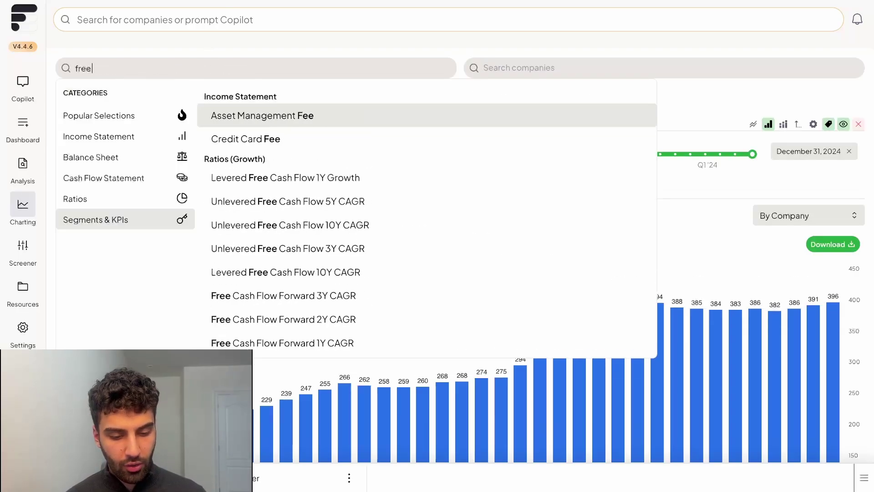
scroll(383, 163, "down", 2)
left_click(379, 162)
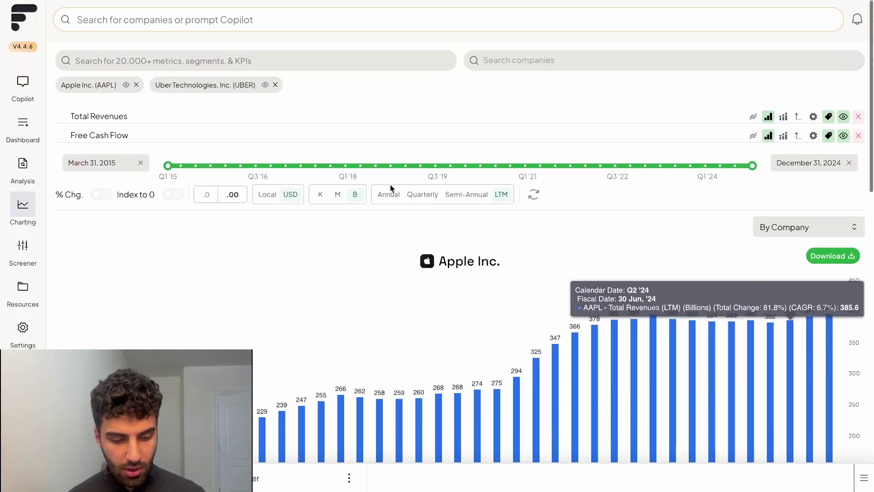
left_click(292, 73)
left_click(295, 117)
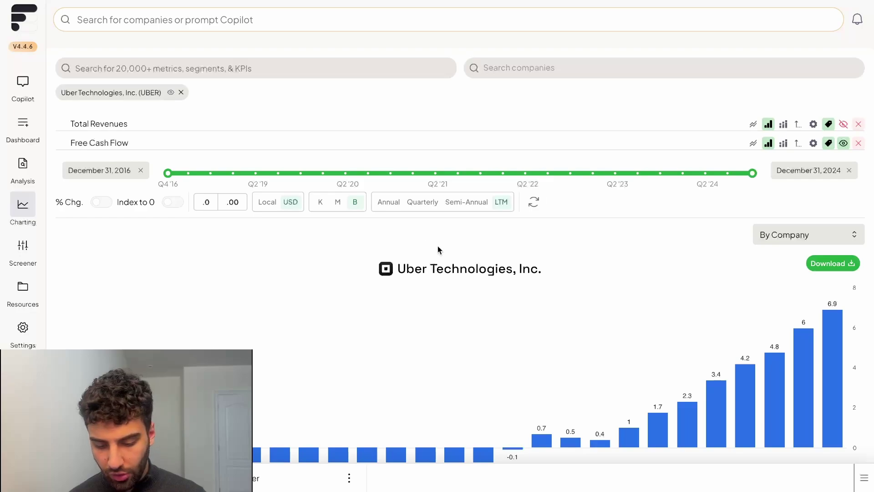
scroll(457, 272, "down", 2)
Step: View Uber's free cash flow annually, quarterly, then on an LTM basis
left_click(392, 134)
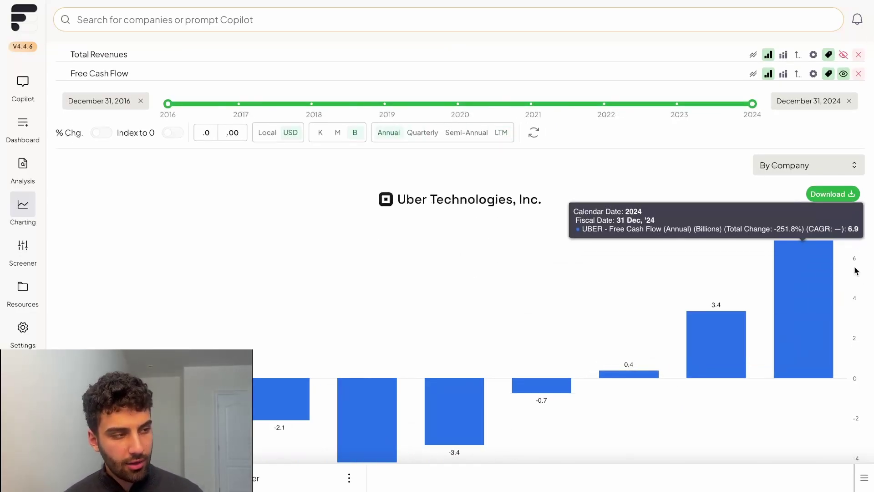
left_click(421, 133)
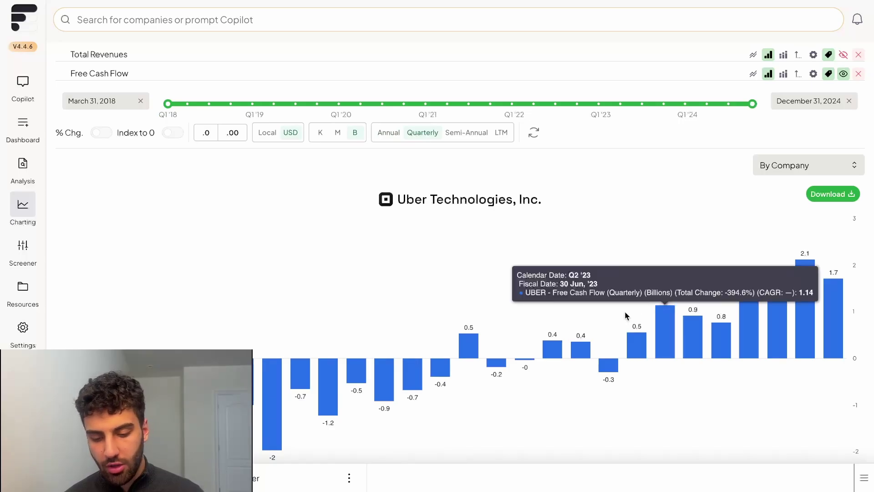
scroll(625, 310, "down", 2)
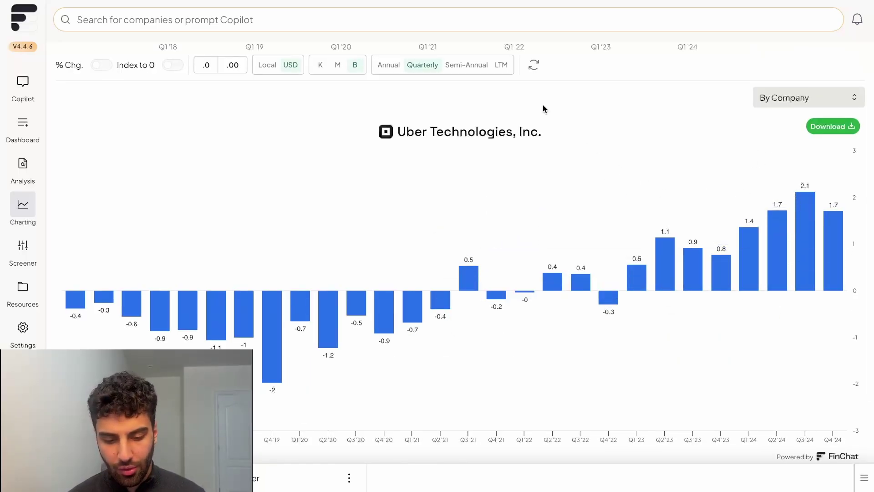
left_click(505, 66)
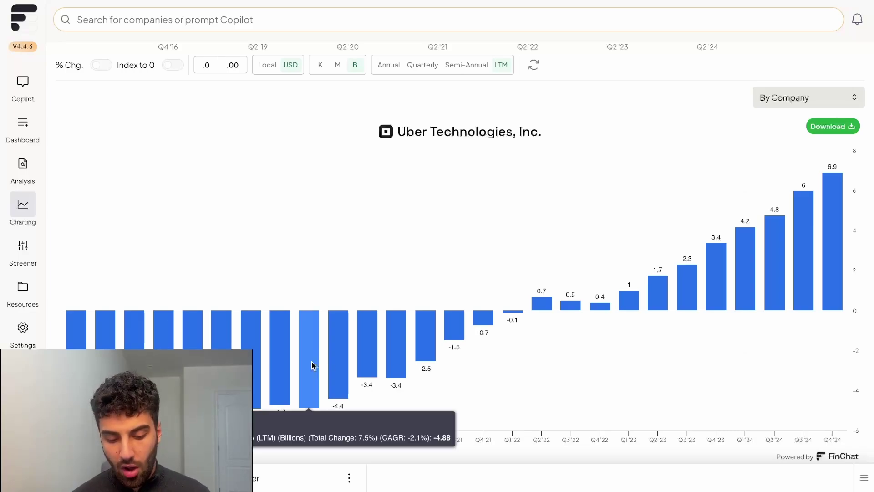
mouse_move(838, 242)
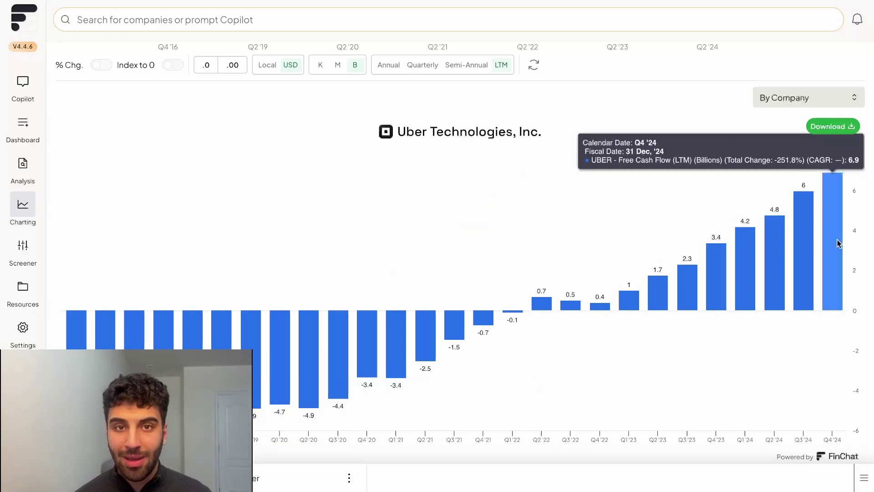
Step: Remove the Free Cash Flow metric so the chart is empty
scroll(839, 242, "up", 3)
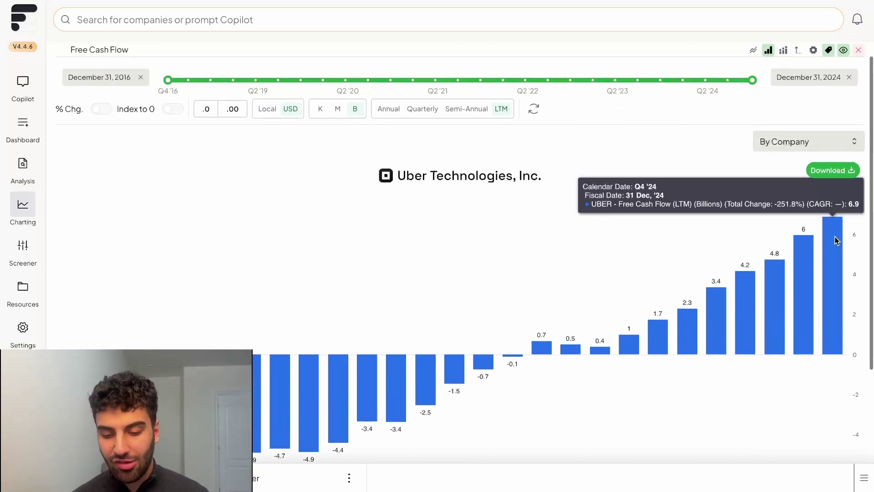
scroll(830, 241, "up", 2)
left_click(856, 115)
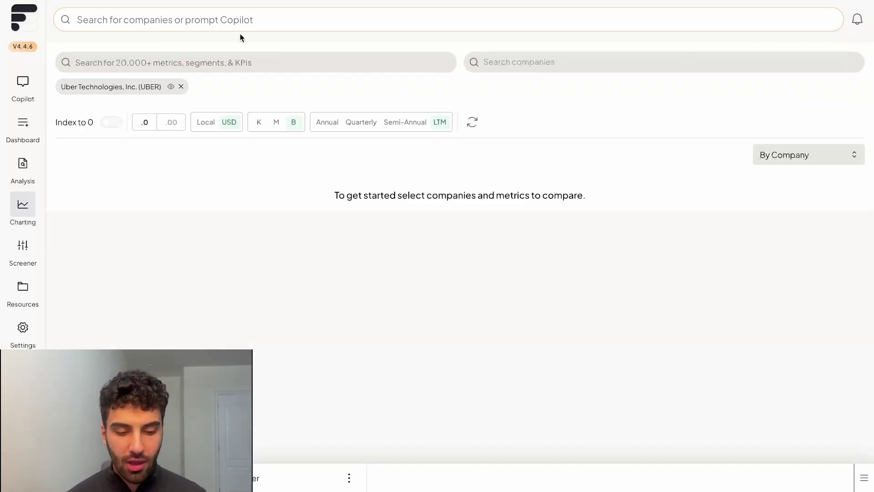
Step: Add Alphabet (GOOGL) as the compared company
left_click(519, 62)
type("googl")
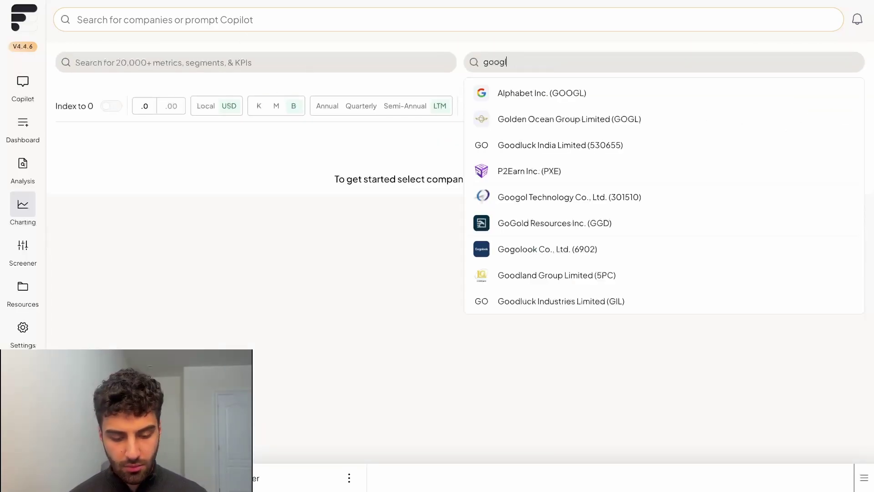
key("Return")
Step: Chart Alphabet's Forward P/E from the Ratios metrics, reviewing the 2015–2025 line
left_click(326, 63)
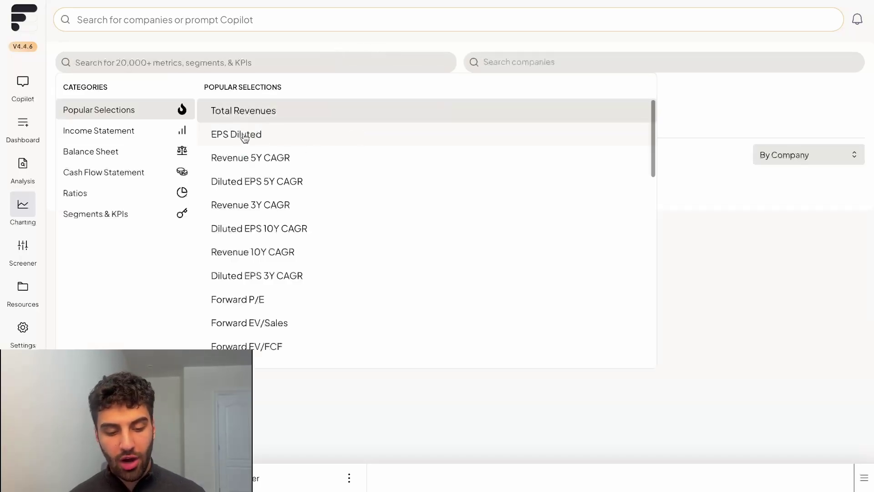
scroll(324, 272, "down", 1)
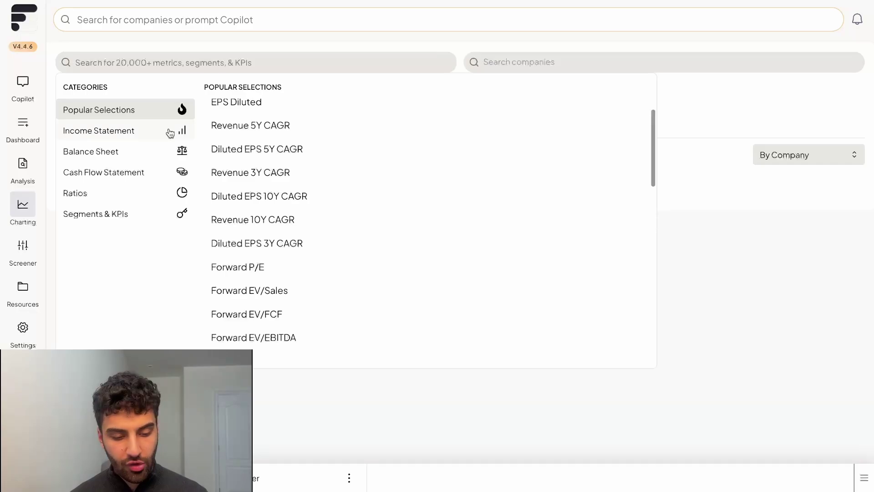
left_click(105, 198)
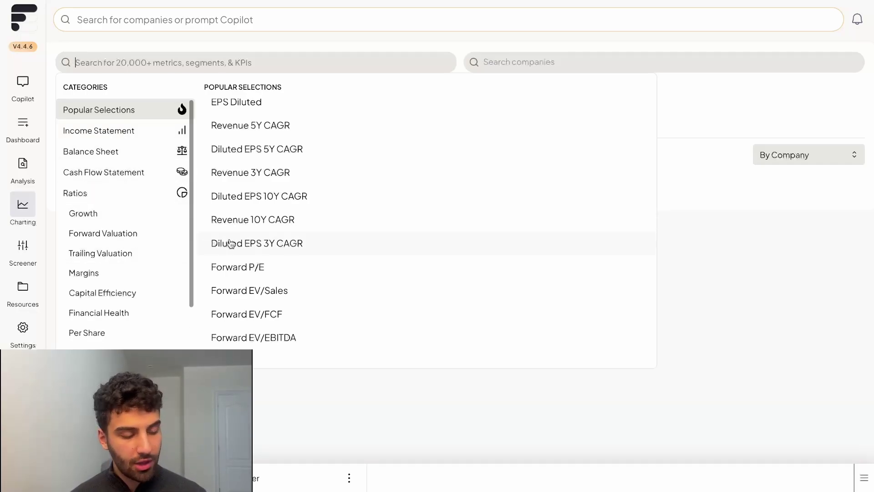
left_click(295, 266)
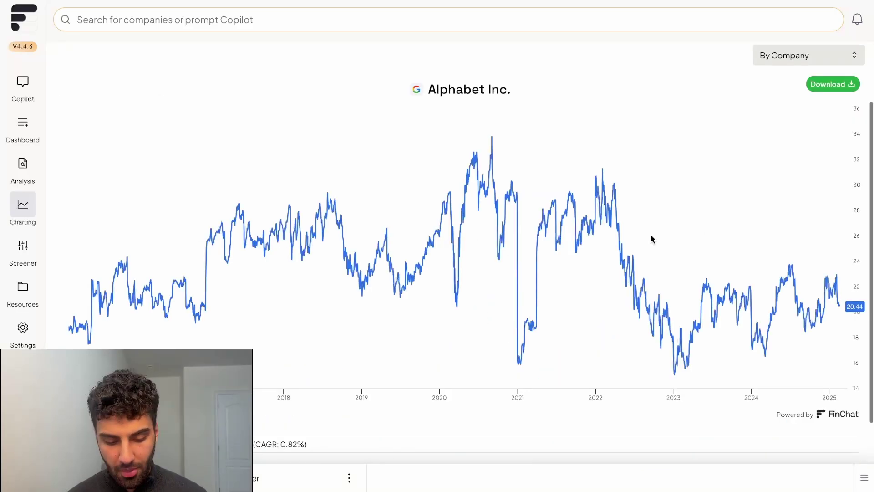
scroll(652, 239, "down", 2)
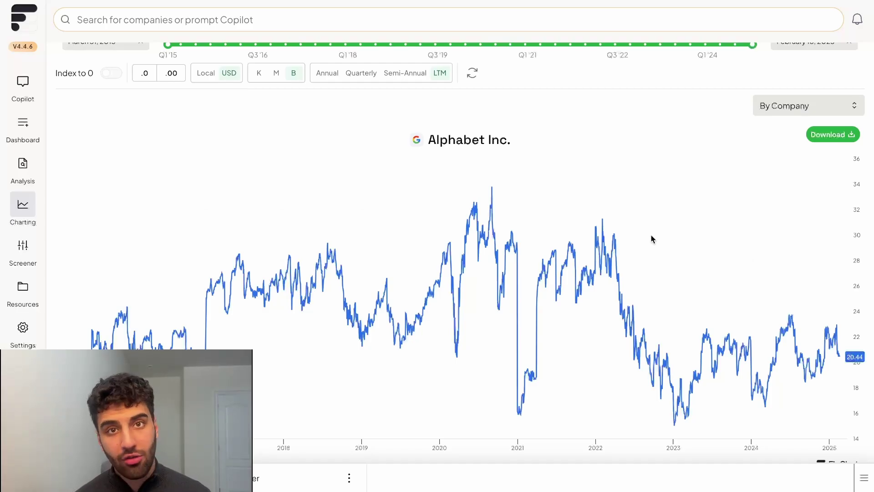
scroll(652, 239, "down", 4)
scroll(697, 398, "up", 1)
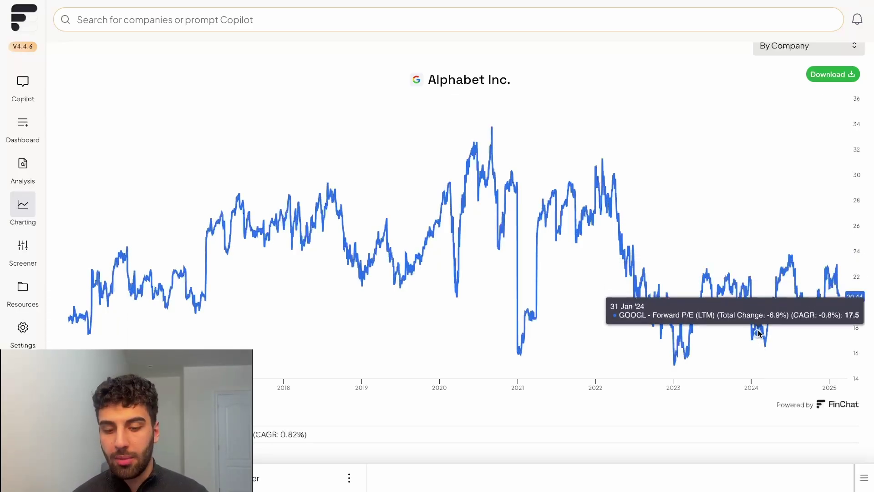
scroll(530, 345, "down", 1)
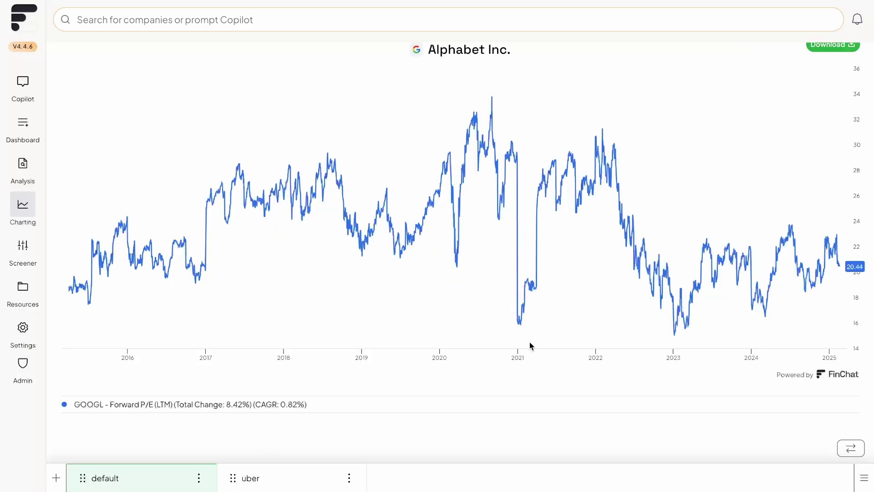
scroll(530, 343, "up", 2)
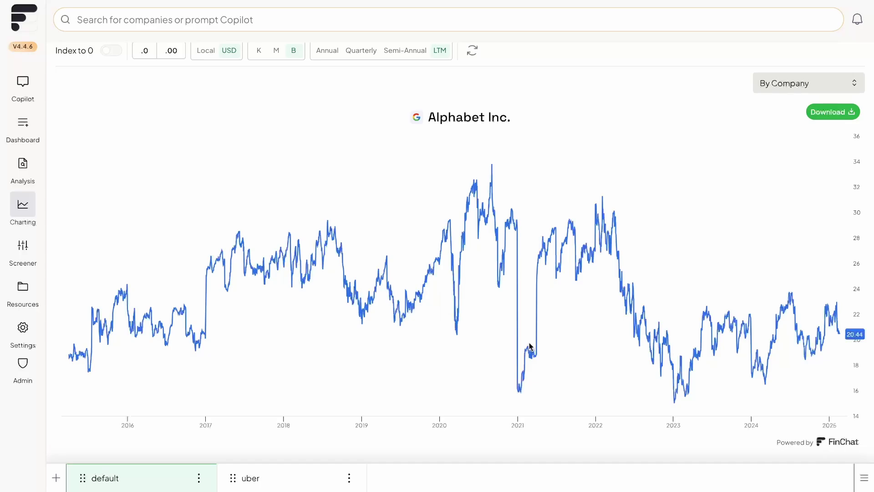
scroll(649, 261, "up", 3)
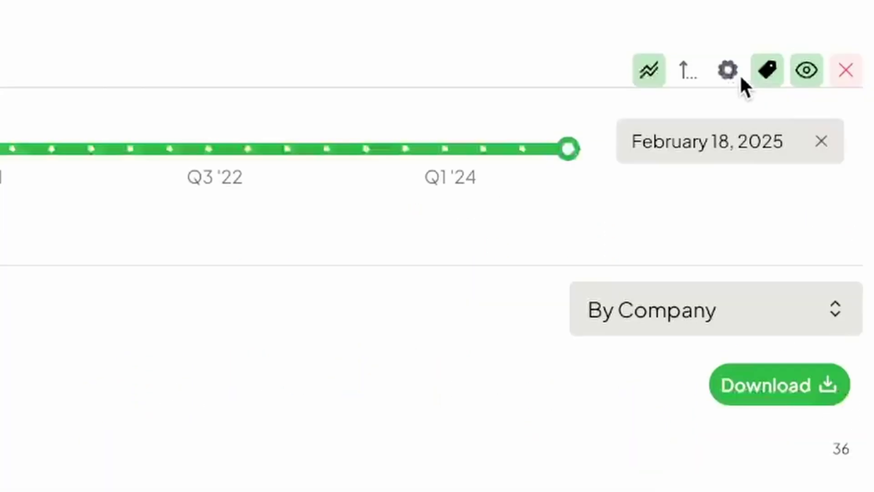
Step: Turn on the average reference line for Alphabet's Forward P/E chart
left_click(729, 70)
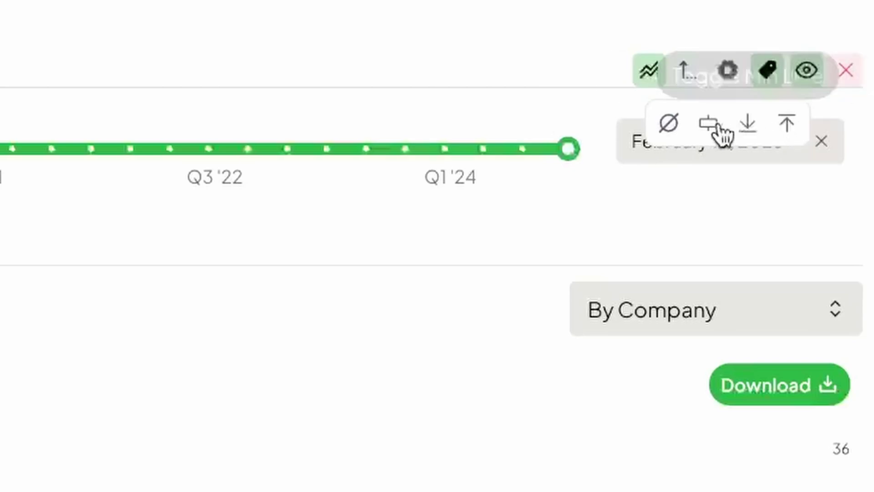
left_click(673, 125)
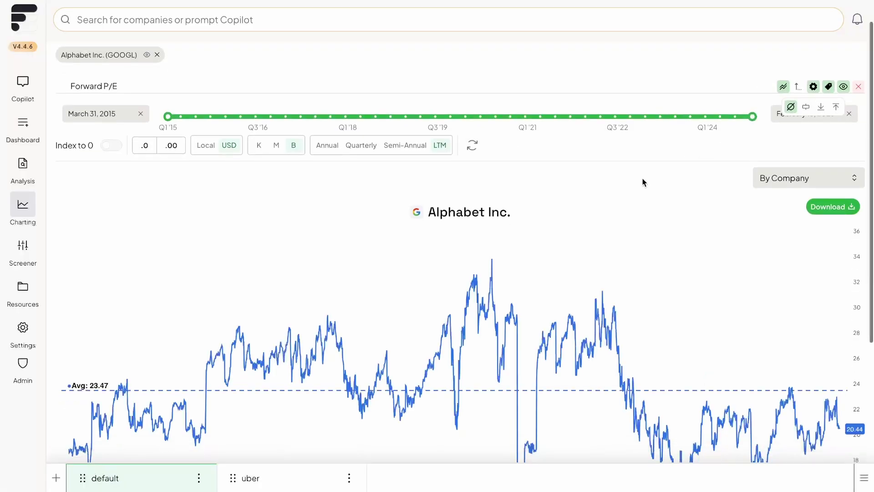
scroll(643, 182, "down", 3)
scroll(643, 182, "down", 2)
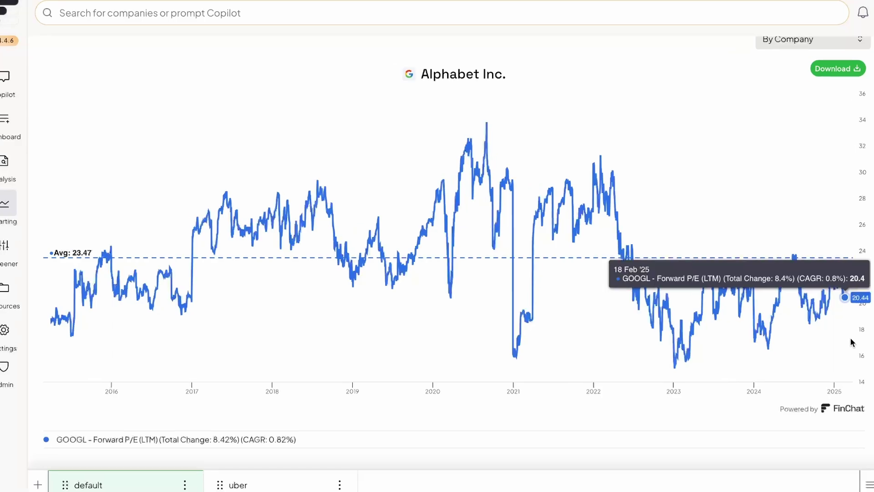
scroll(851, 338, "down", 1)
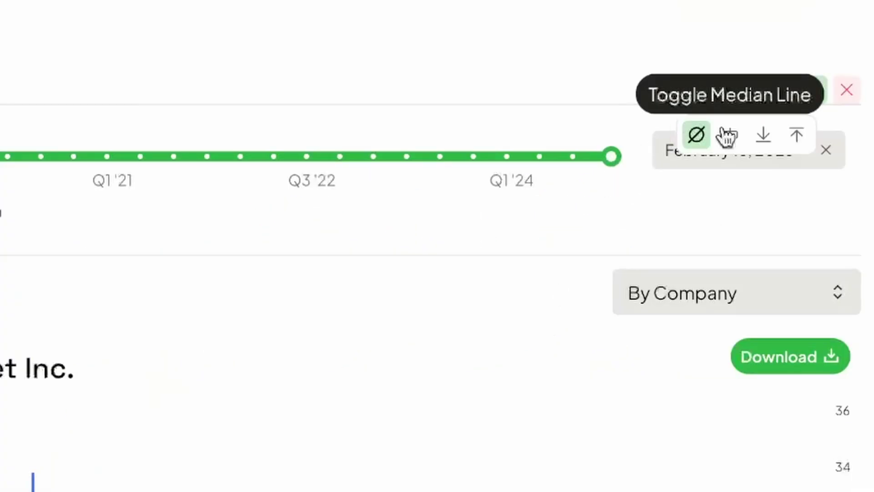
Step: Add the median and dashed maximum (33.79) Forward P/E reference lines
left_click(727, 136)
scroll(773, 242, "down", 3)
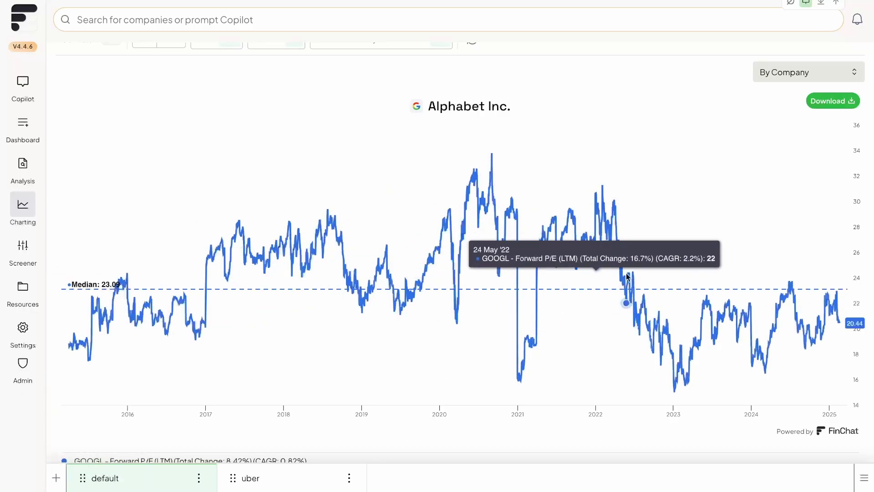
scroll(801, 168, "up", 2)
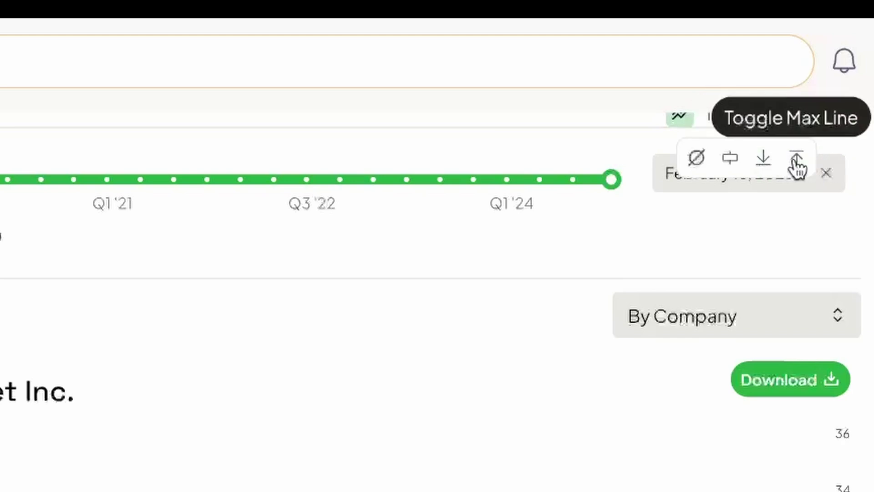
left_click(797, 158)
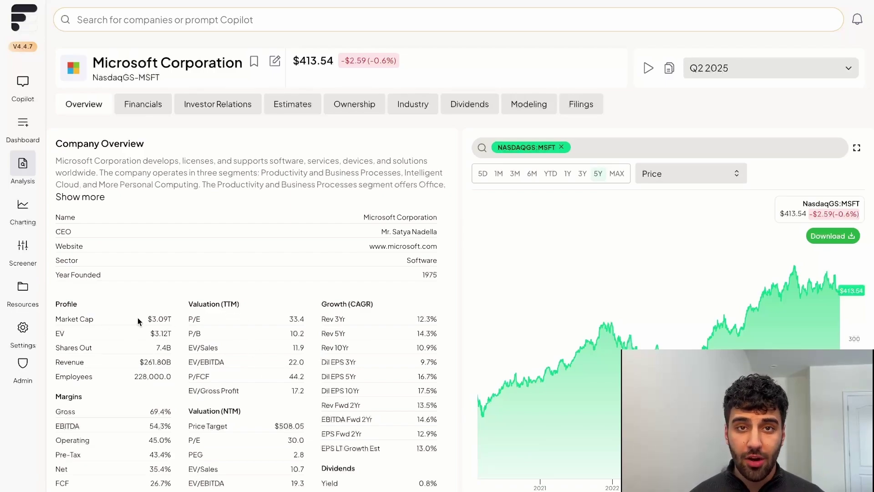
Step: Open the Settings menu from the left sidebar over Microsoft's overview
left_click(31, 322)
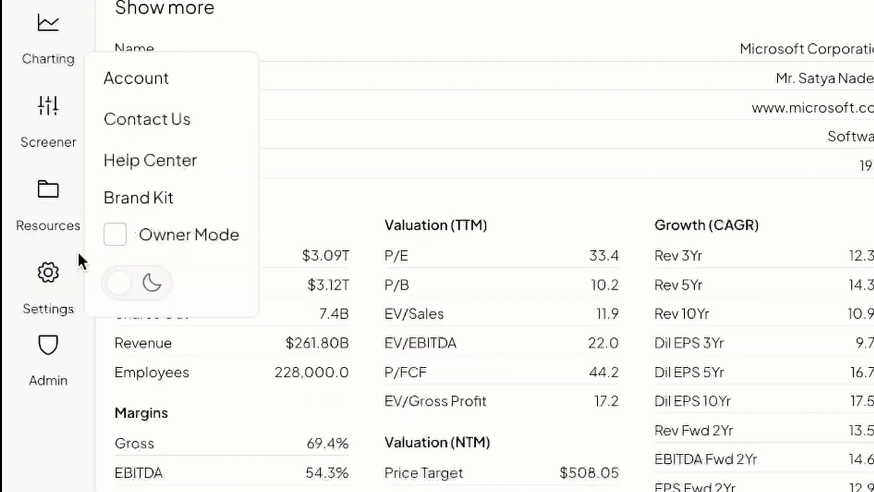